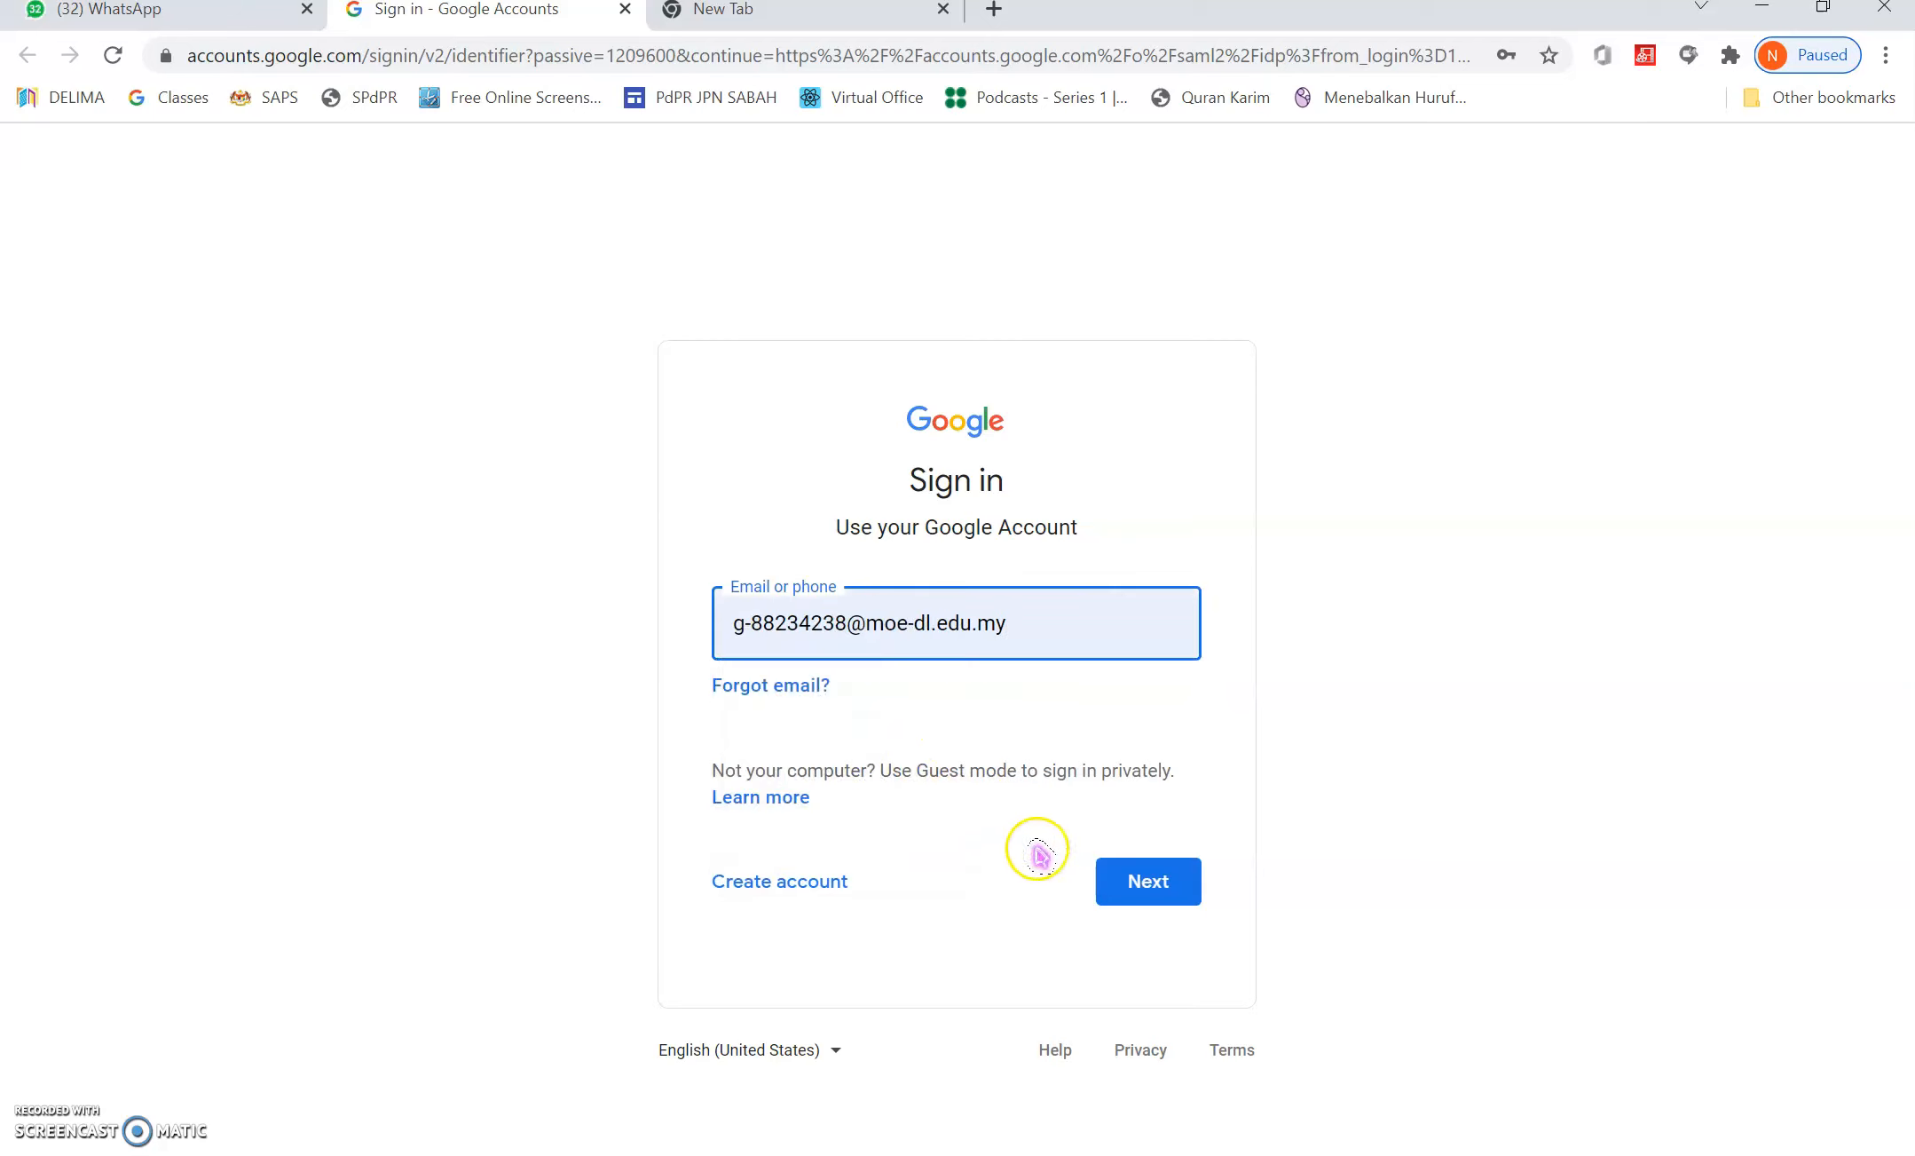
Step: Sign in with the prefilled school Google account and its saved password, declining the switch to the existing Chrome profile
left_click(1162, 883)
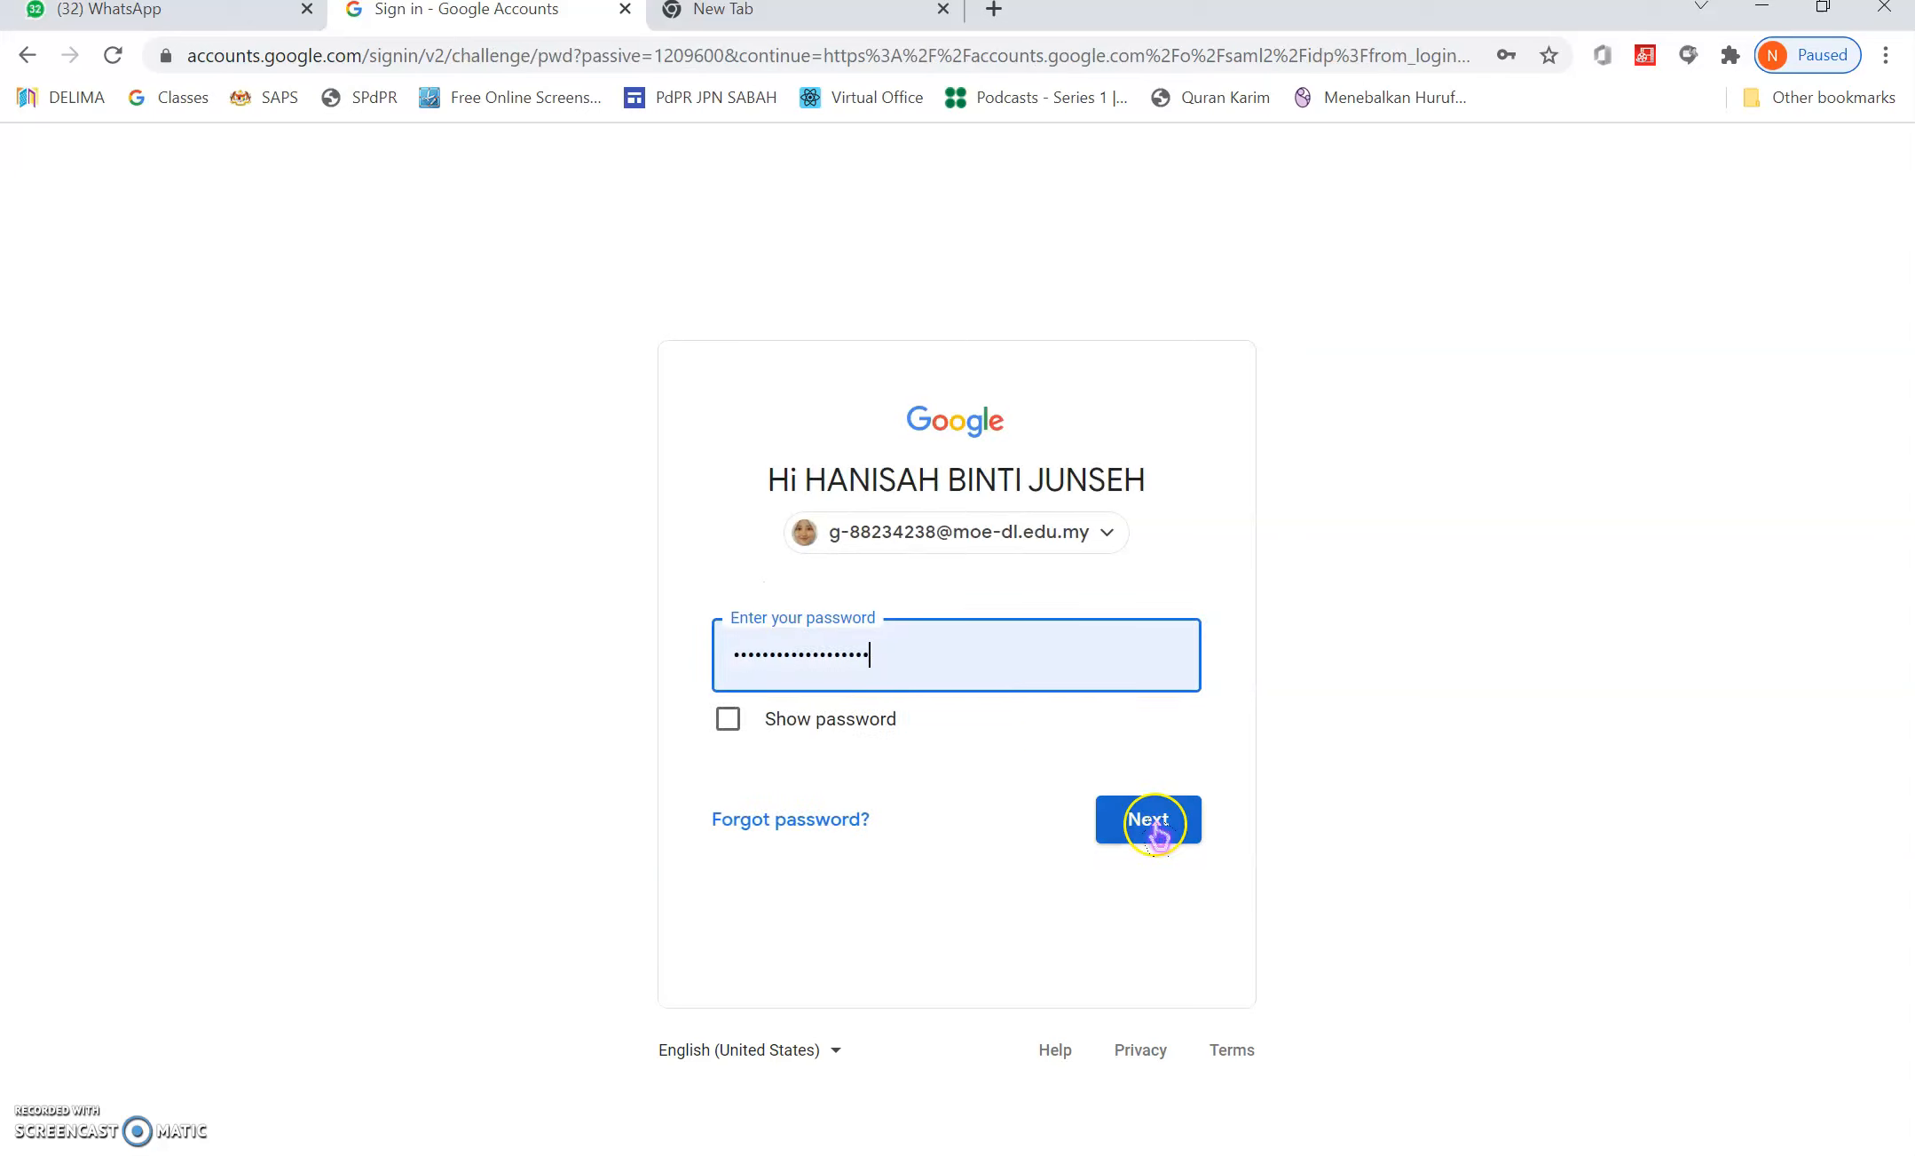
left_click(1154, 821)
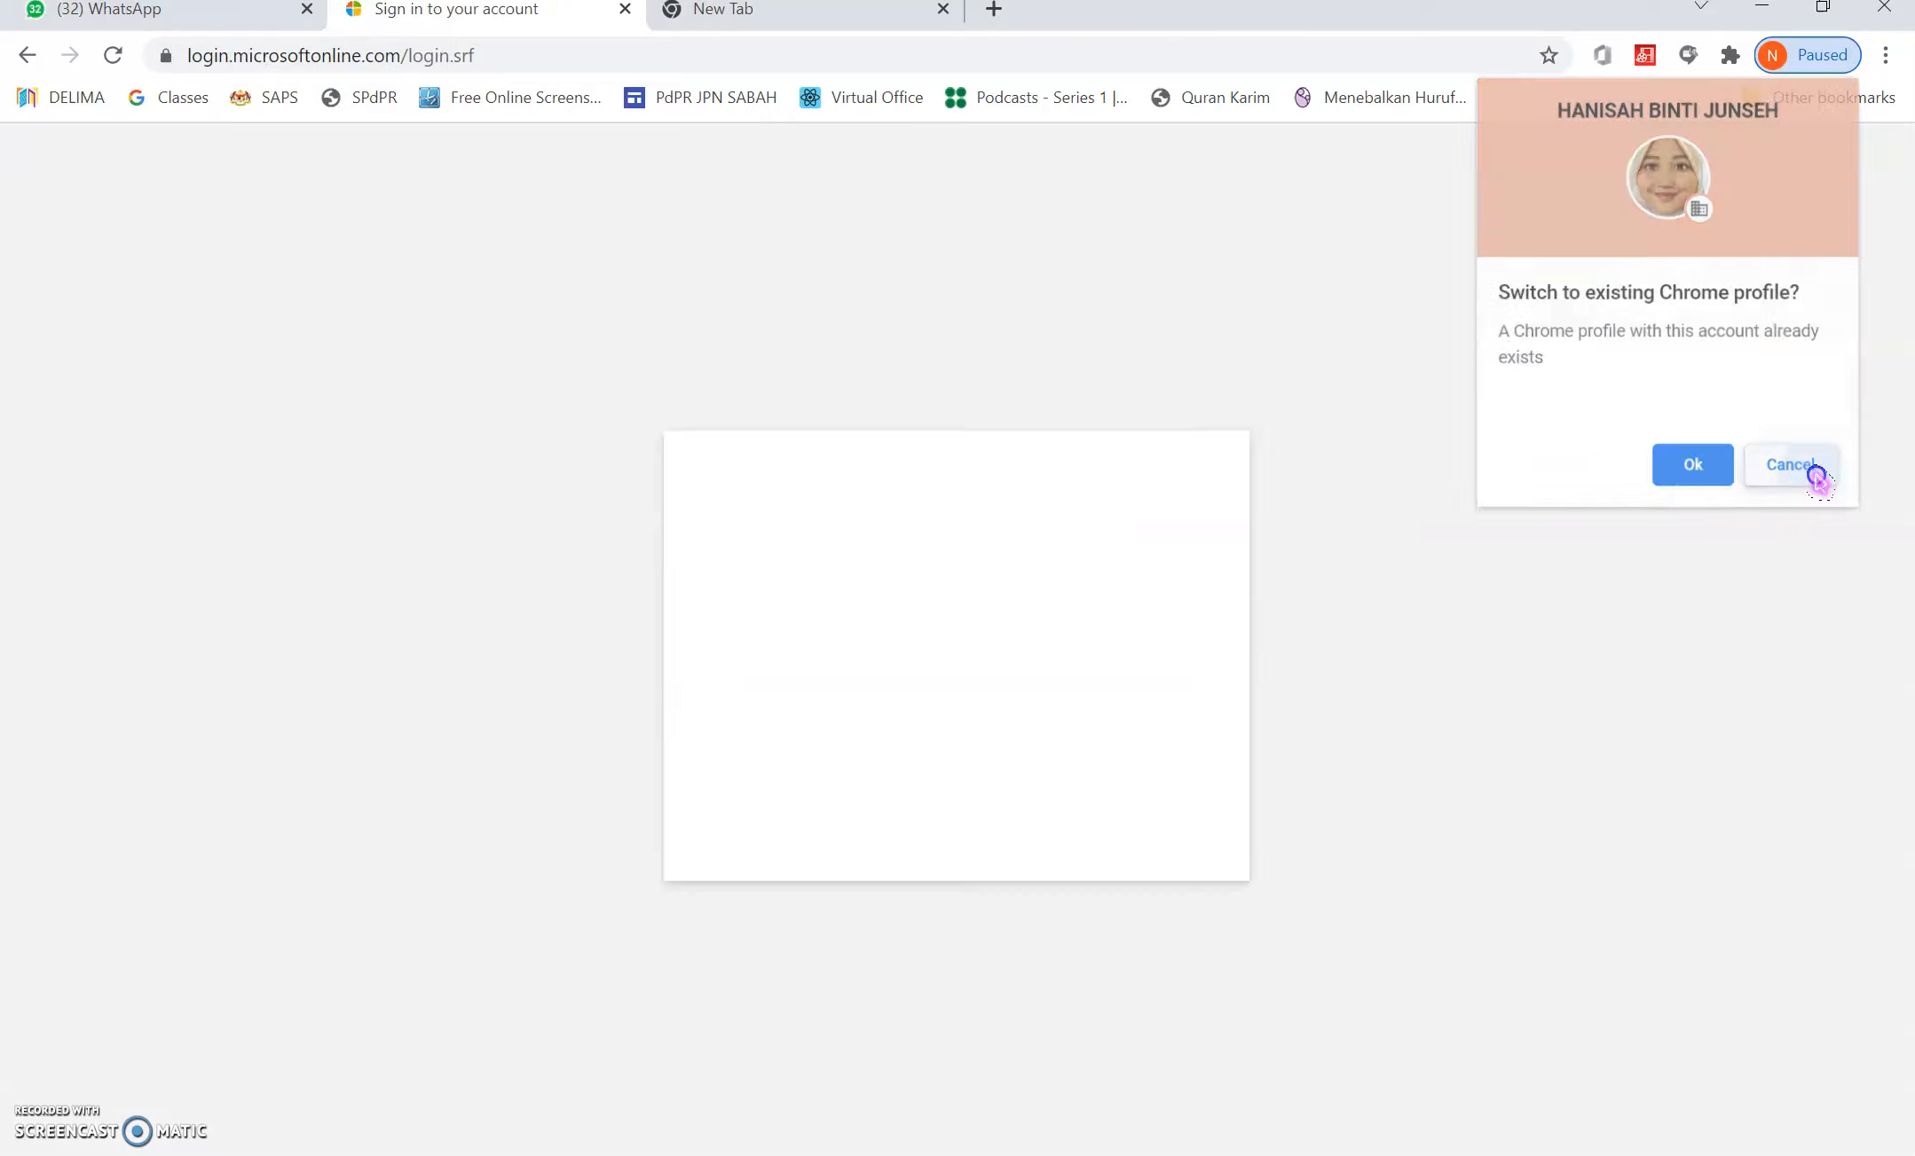
left_click(1792, 467)
left_click(1456, 765)
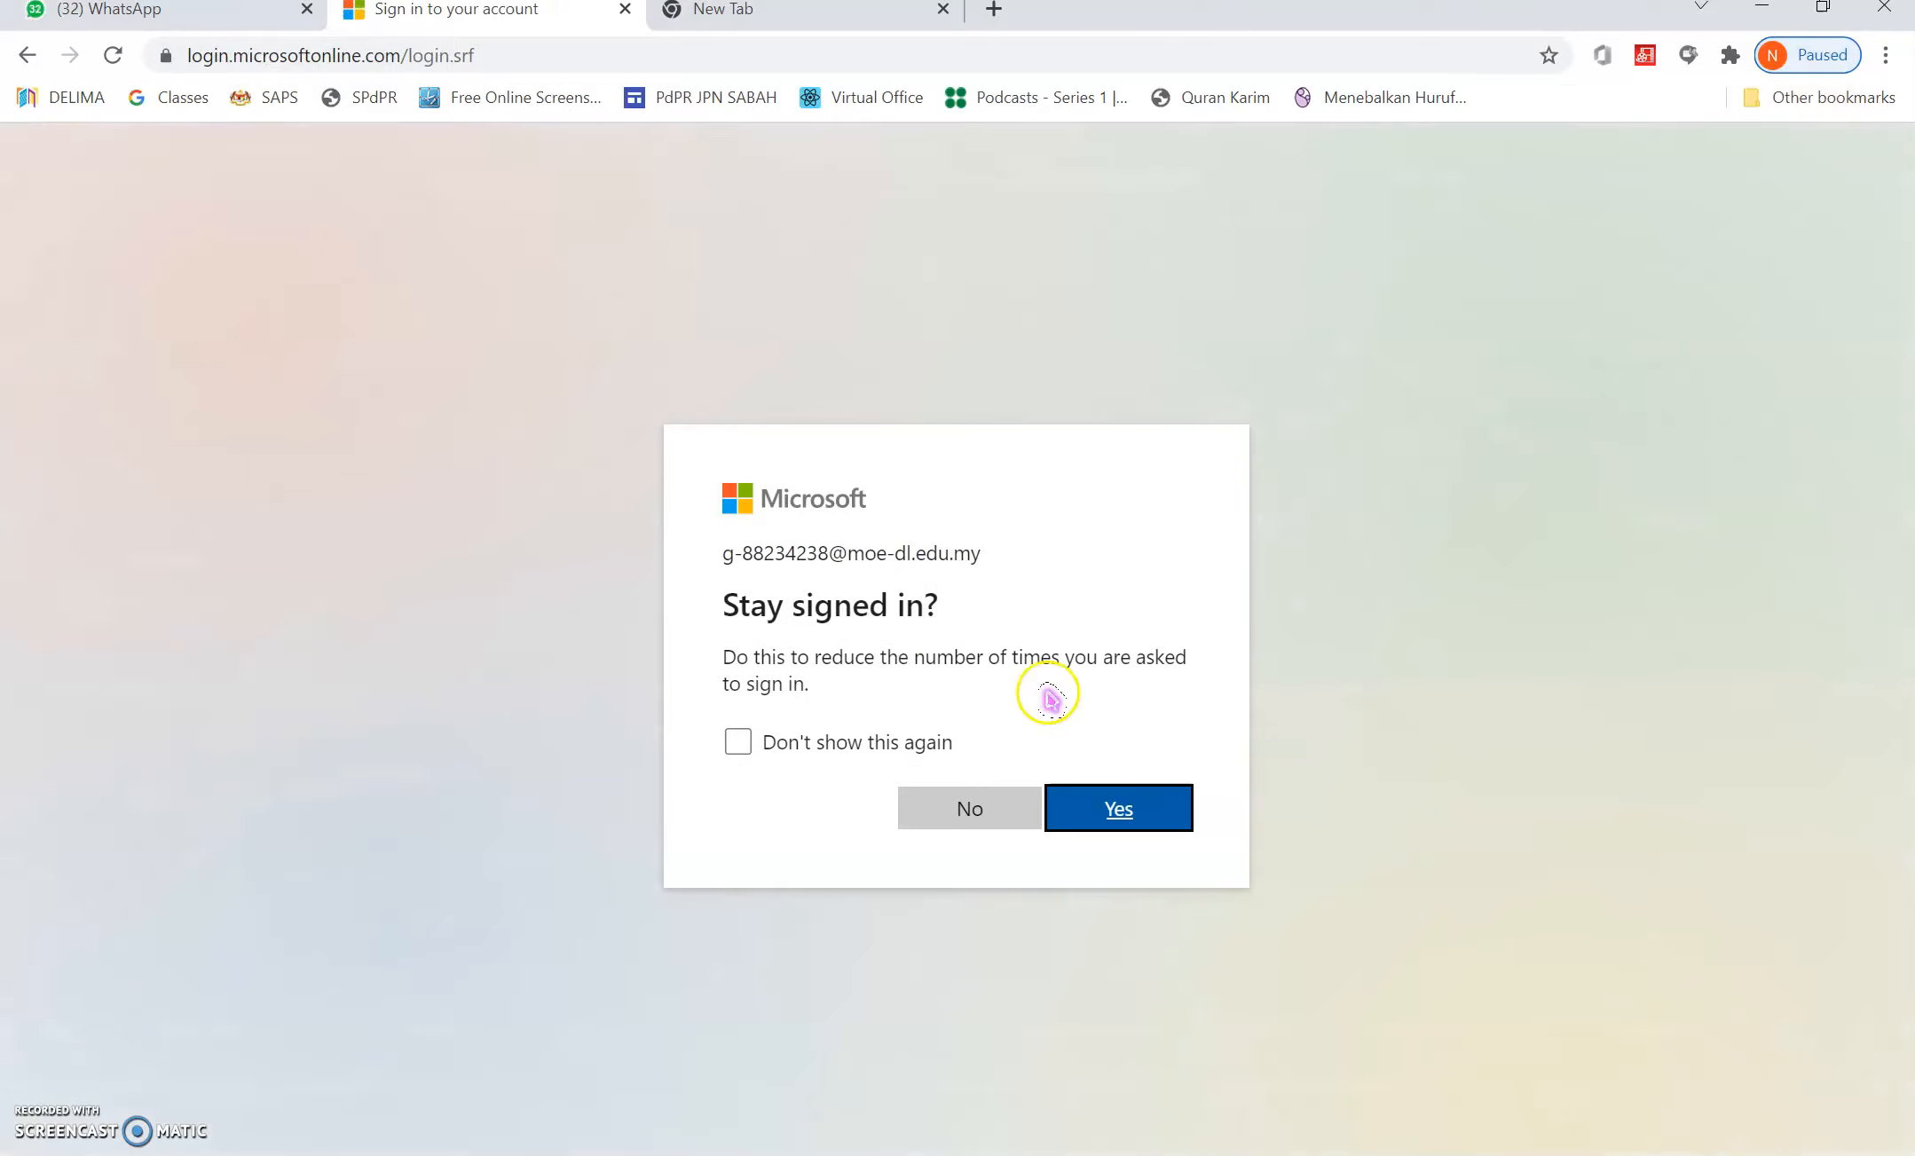
Step: Choose to stay signed in to the Microsoft account and suppress this question for future sign-ins
left_click(738, 741)
left_click(1120, 808)
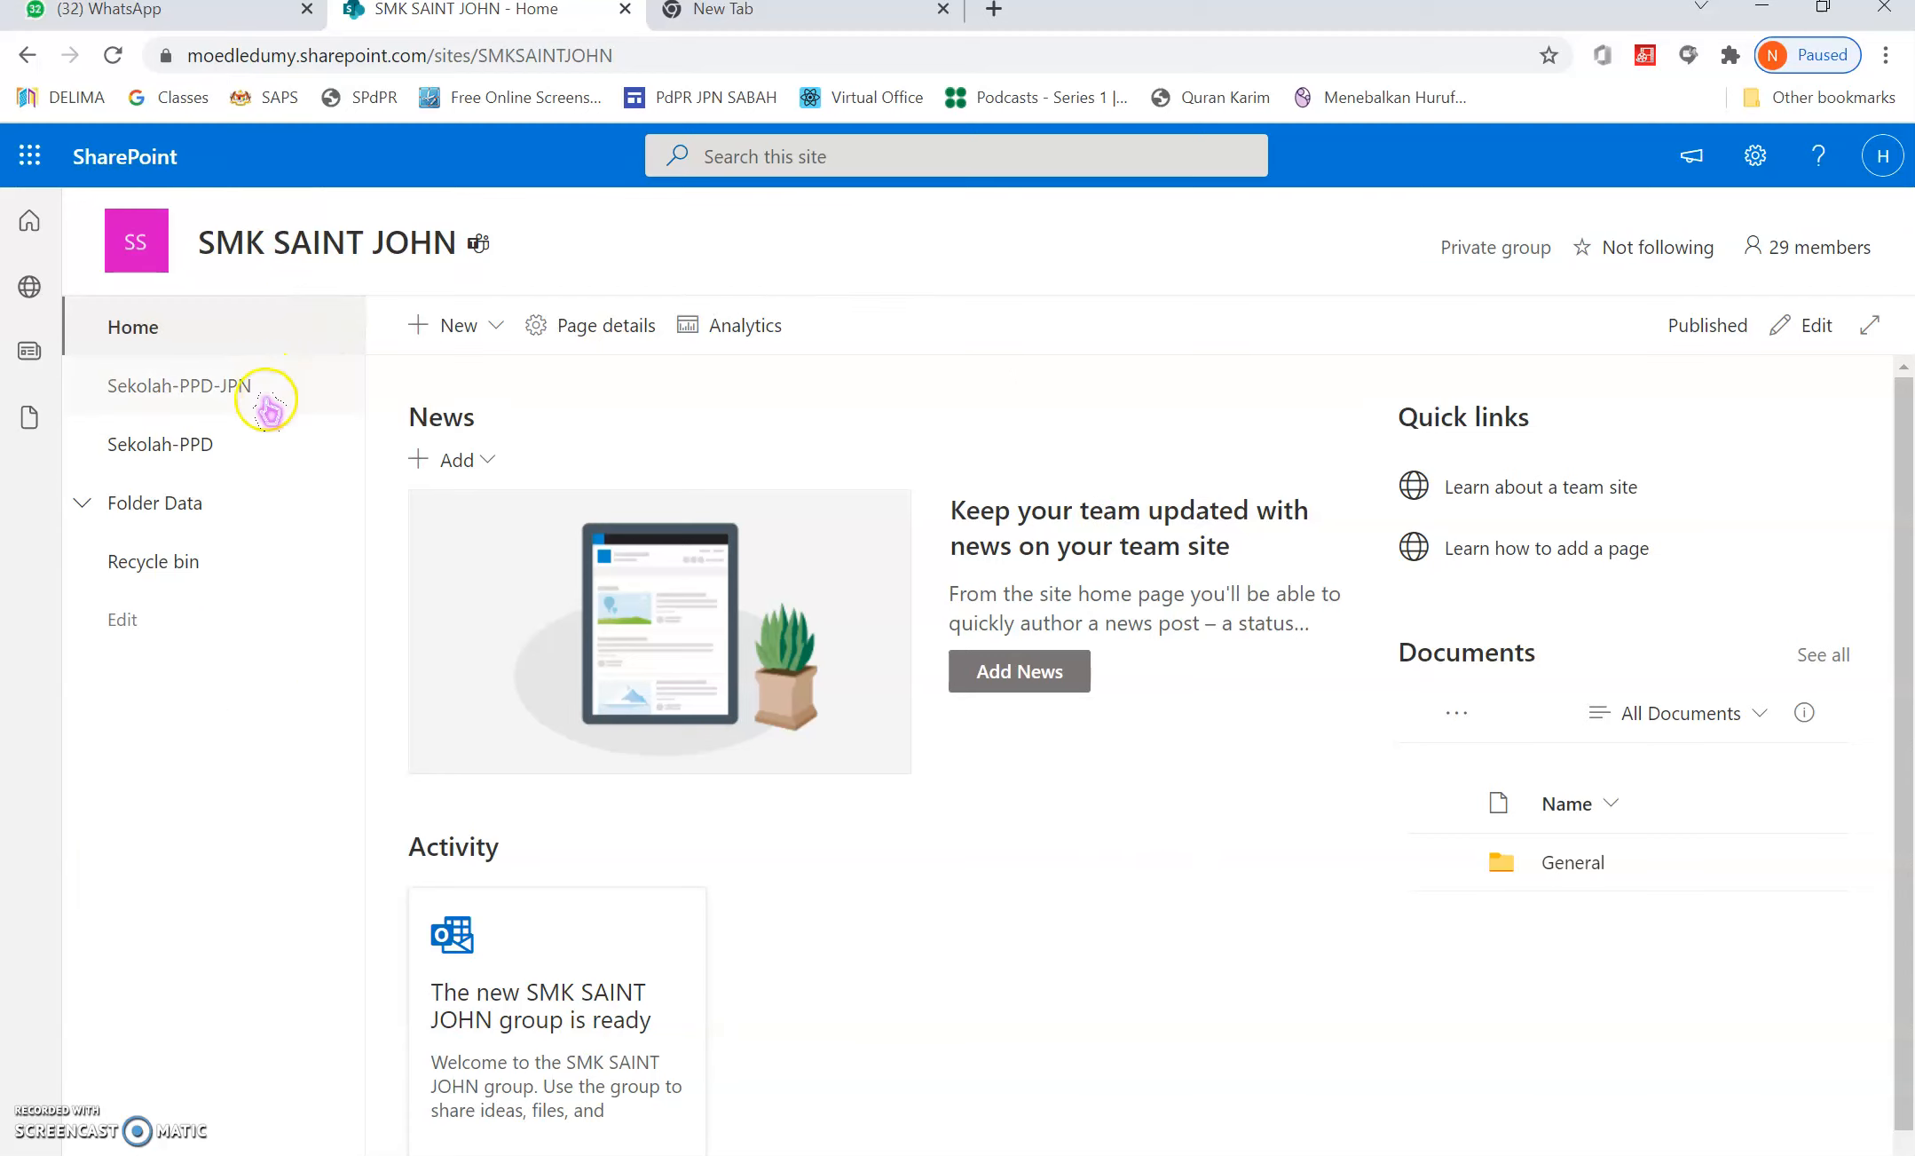
Step: Open the MarkahPelajar folder through the site's Folder Data section and open the MarkahPAT2021_T4_SMK ST JOHN_XFE6051 workbook
left_click(191, 518)
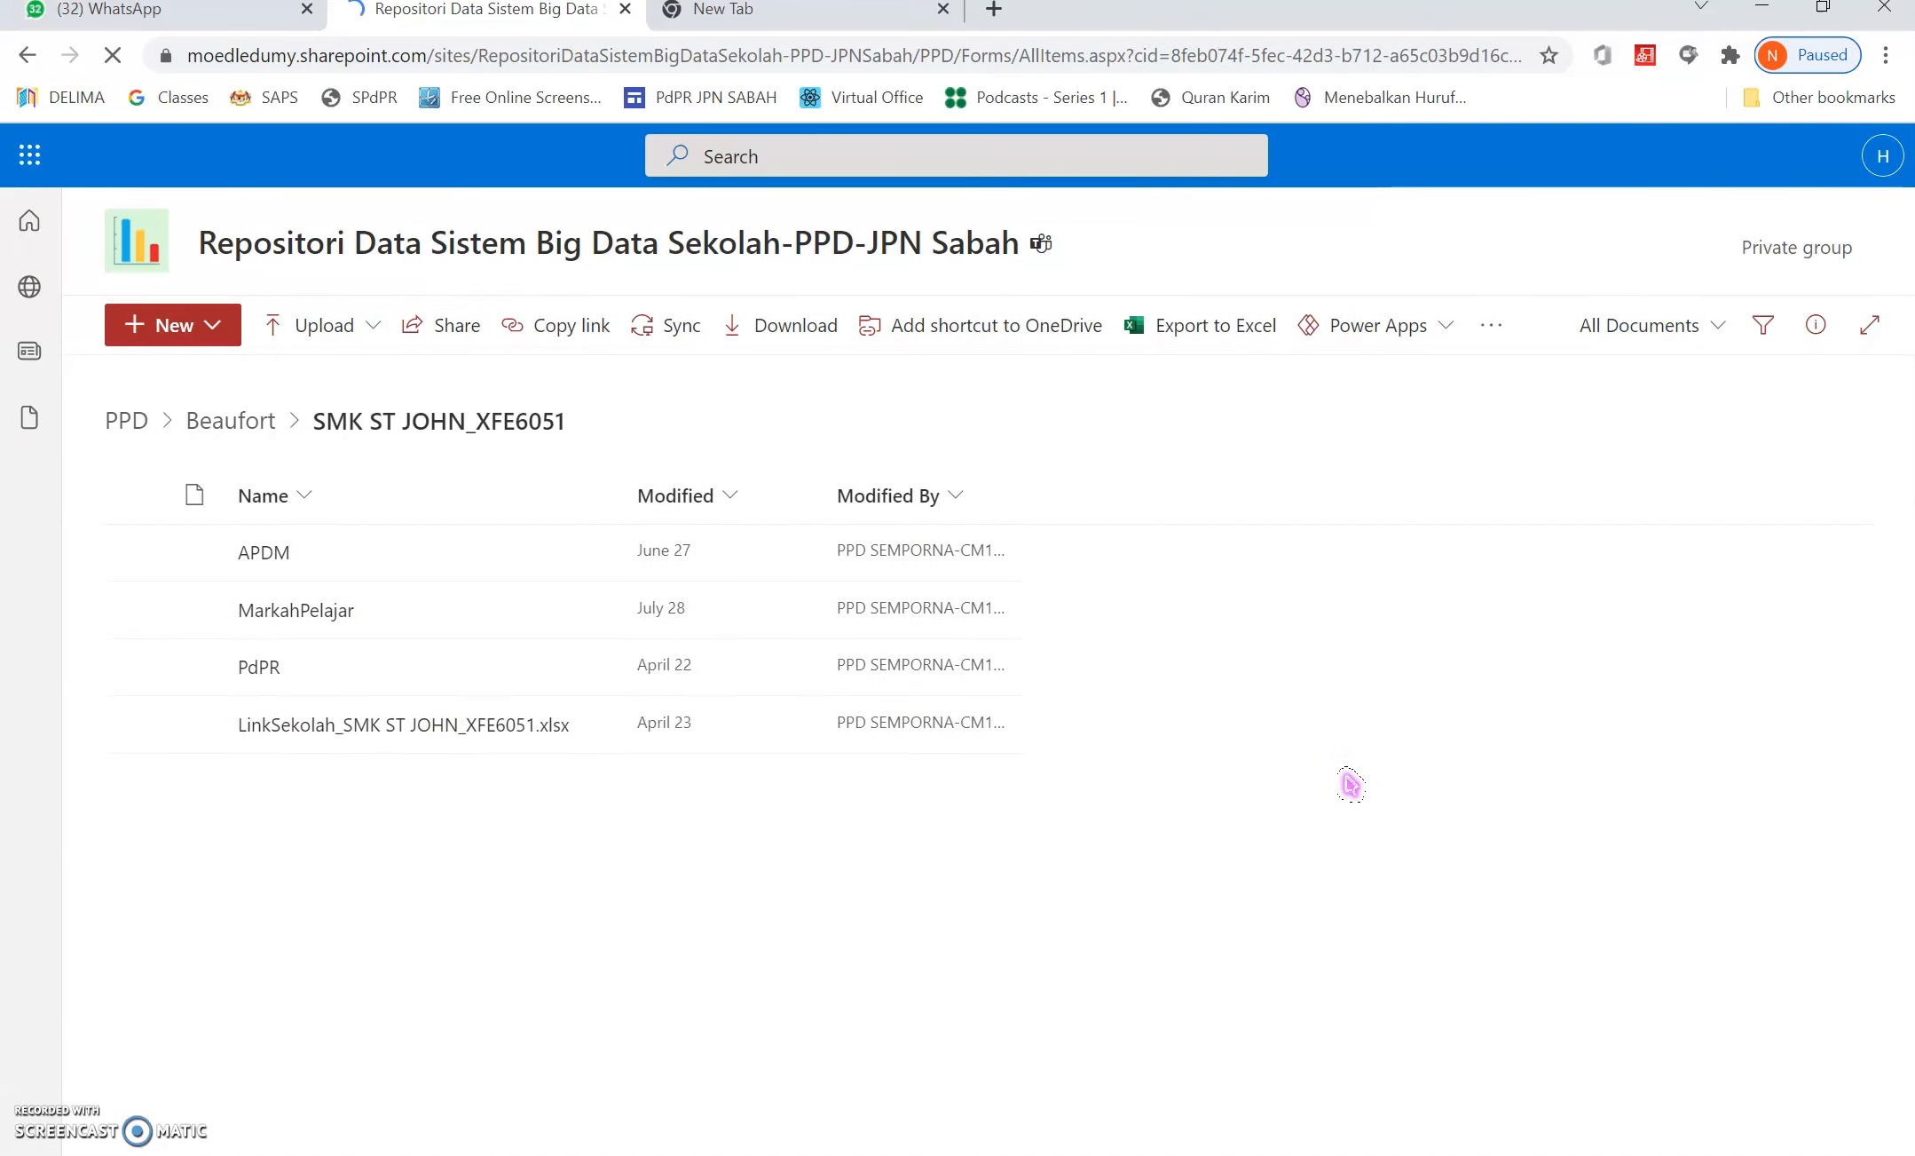
left_click(170, 569)
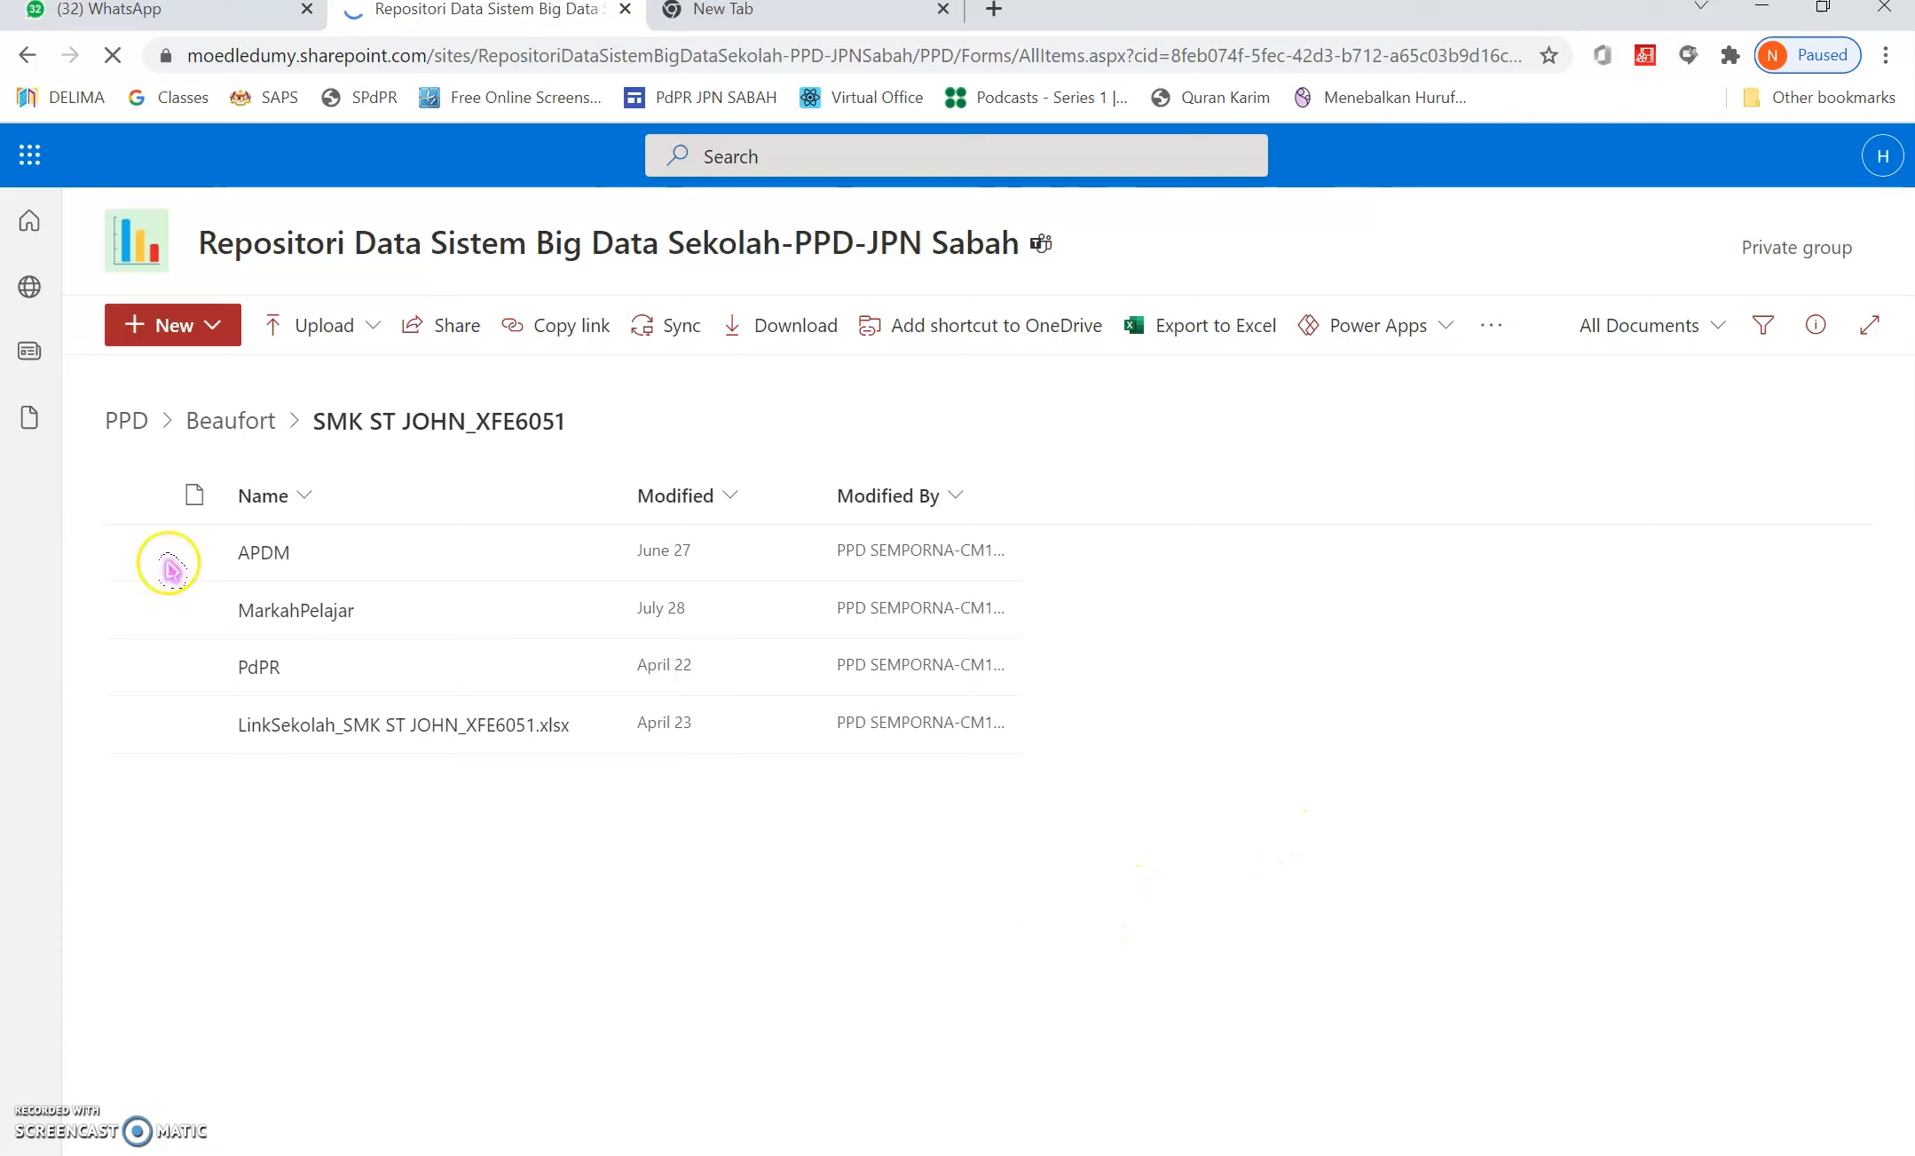
left_click(350, 290)
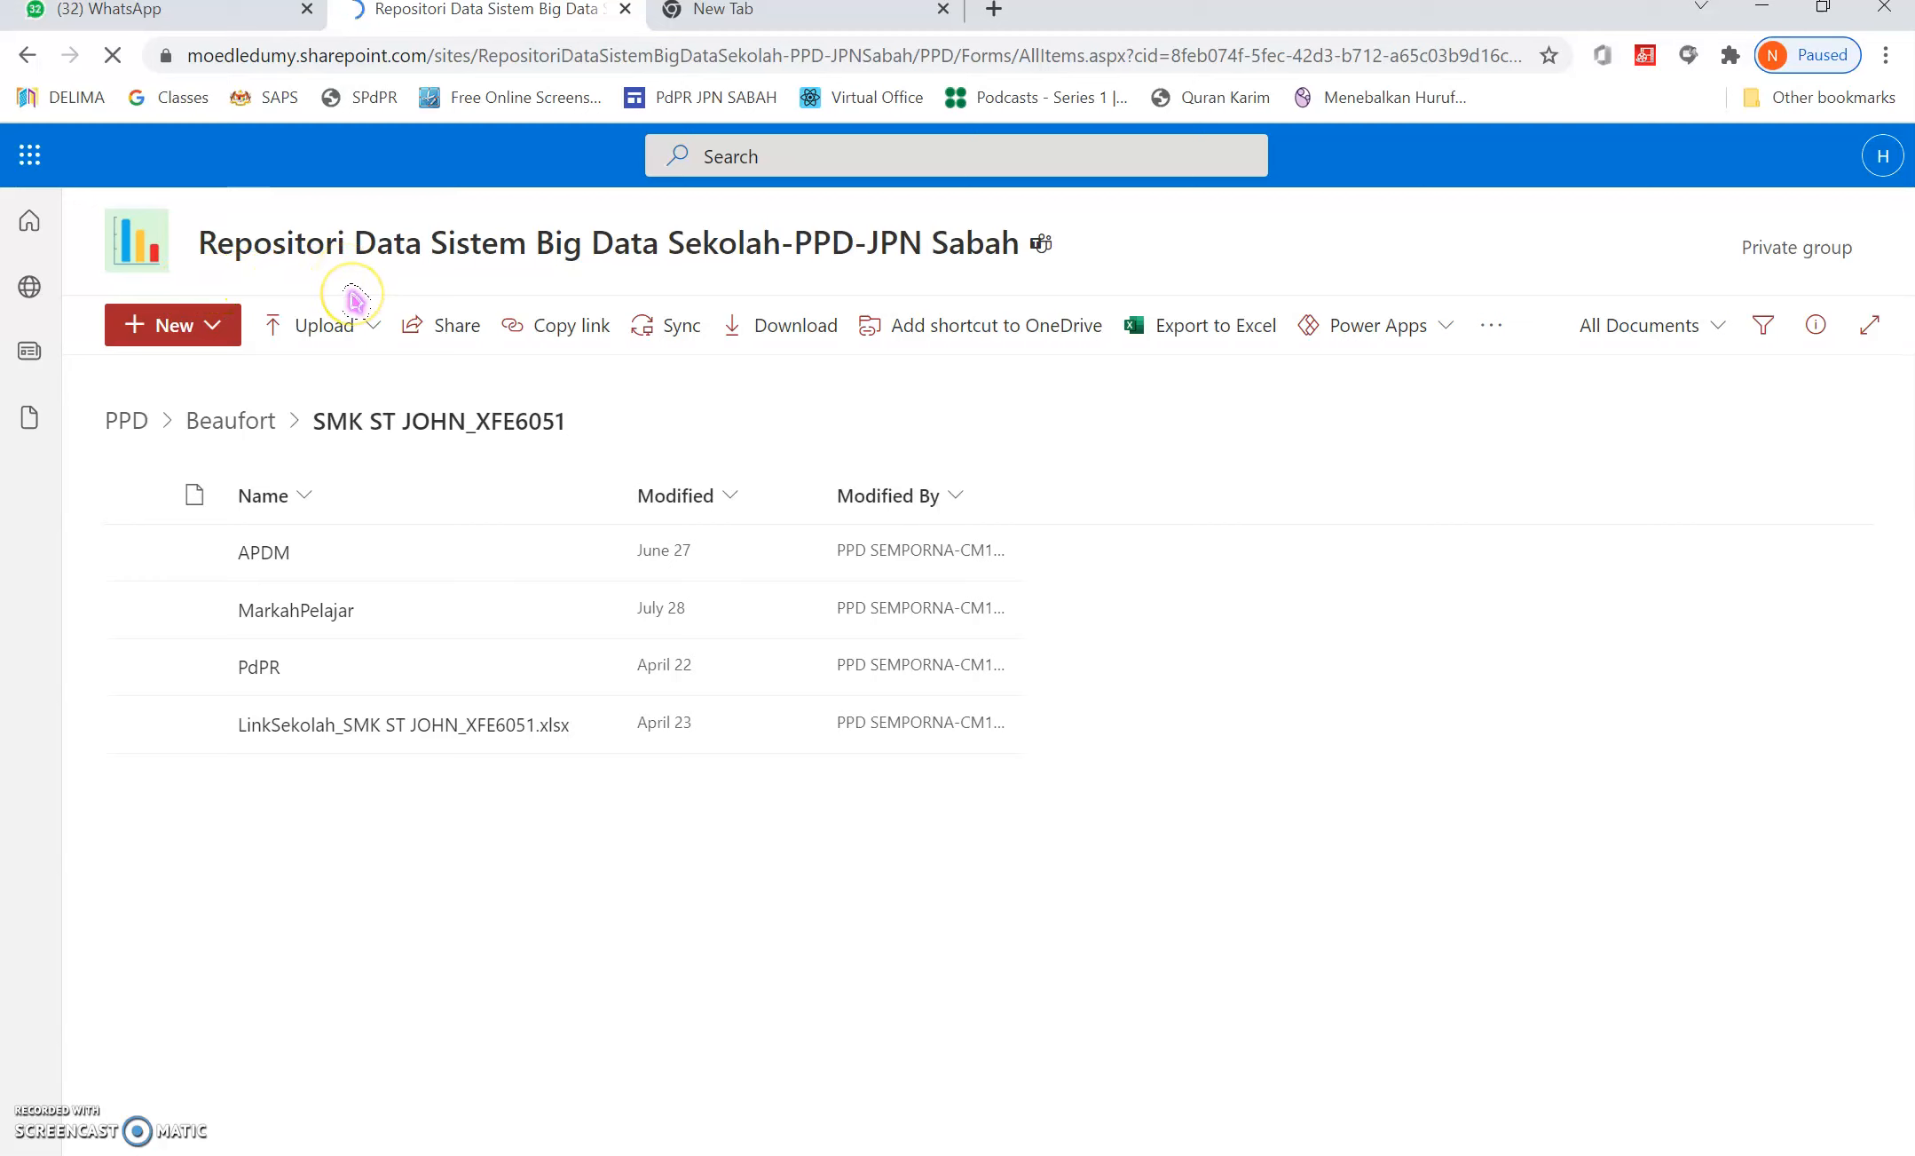
left_click(331, 612)
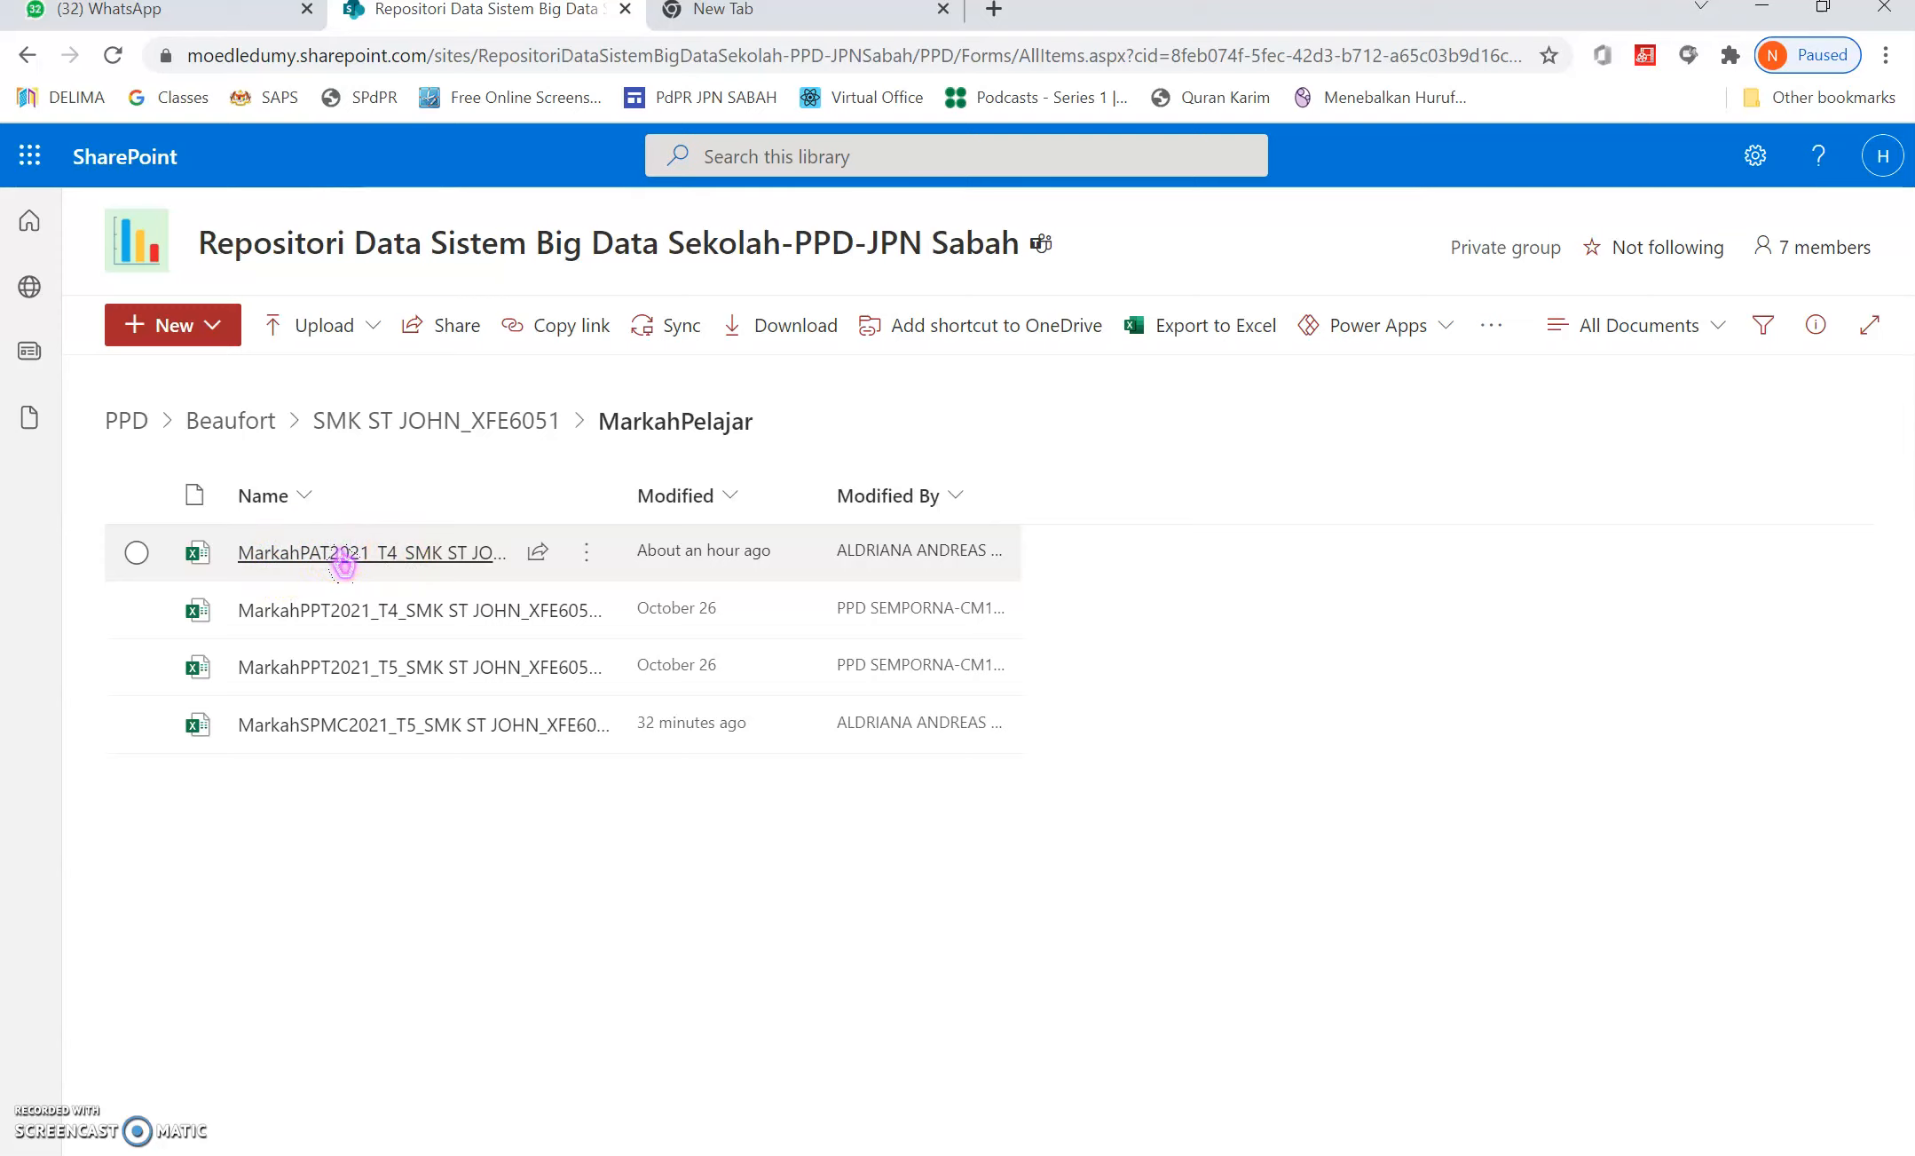
left_click(437, 561)
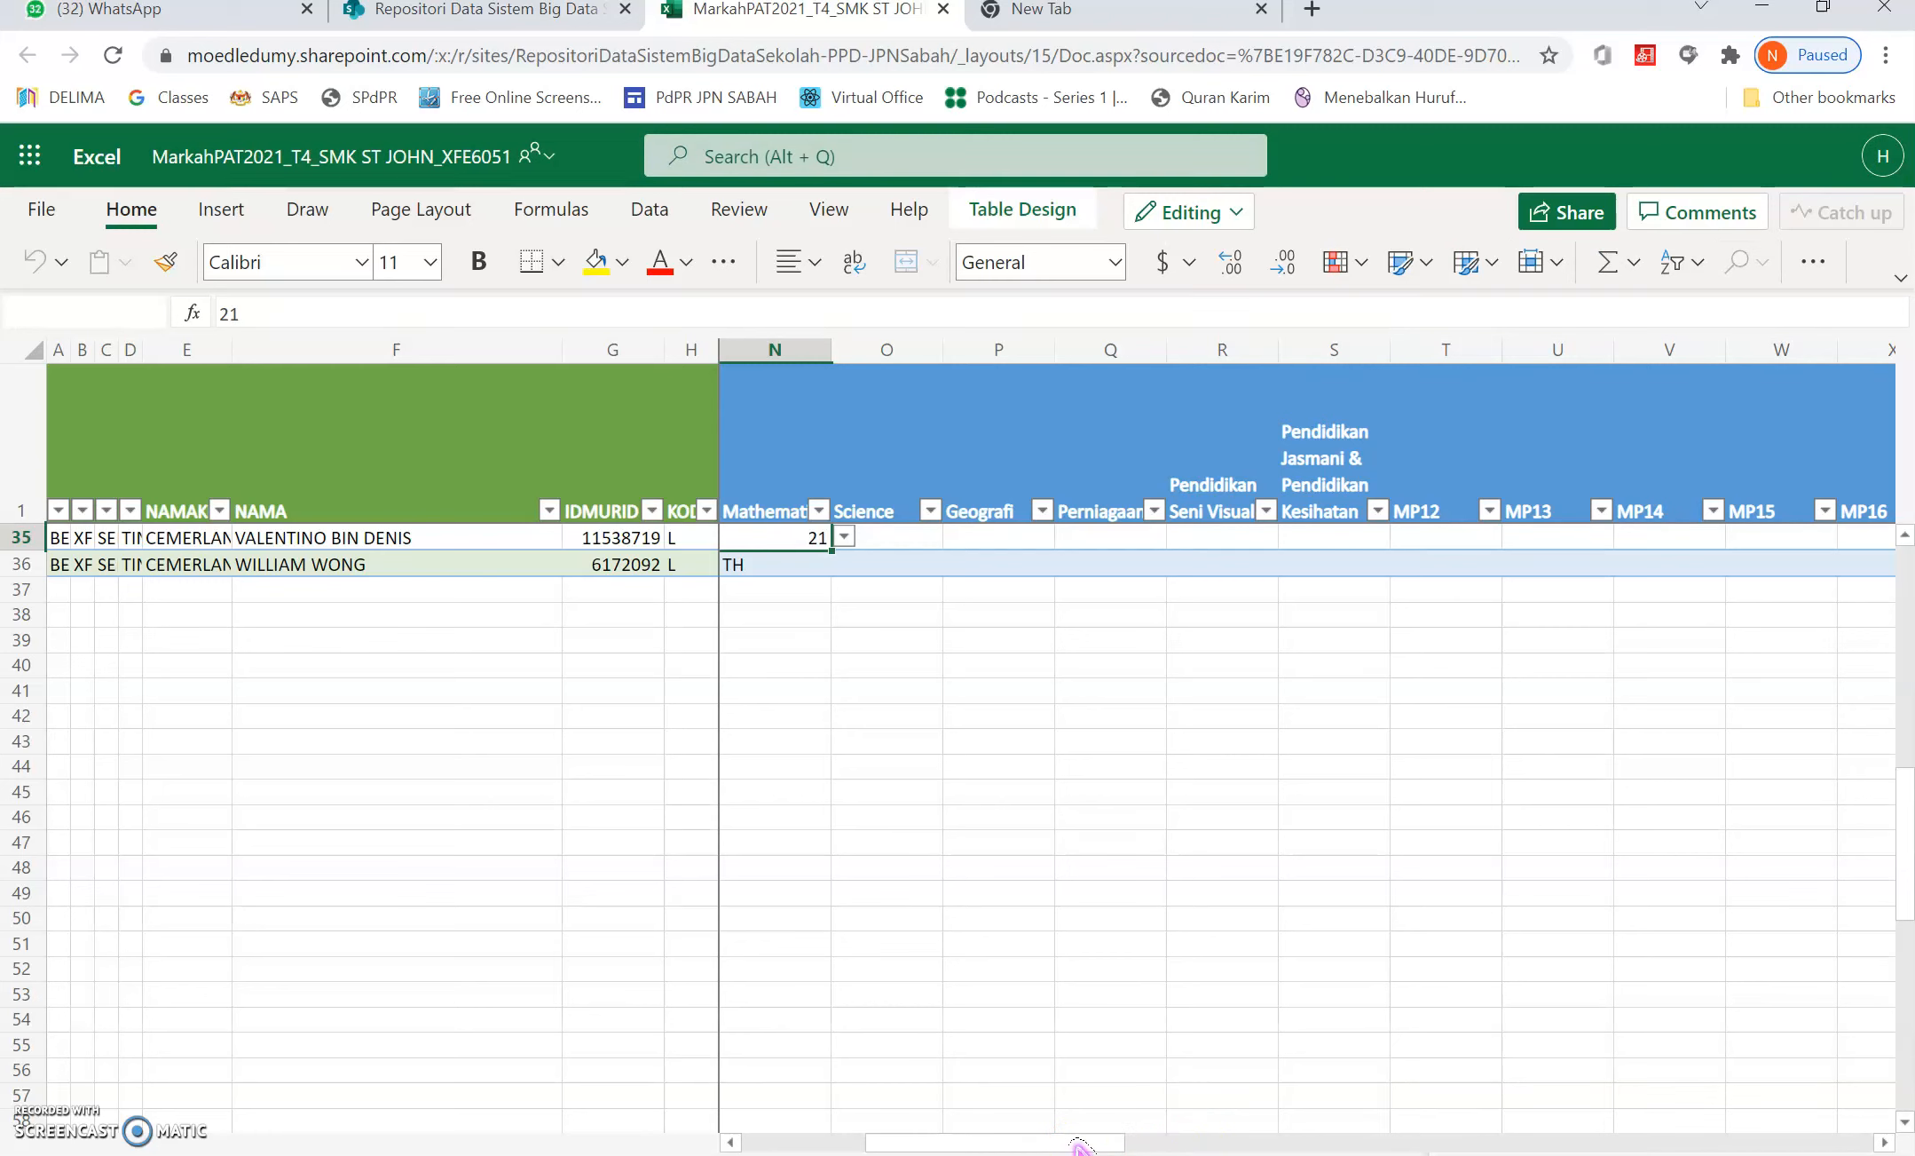
Step: Switch to the 4G class sheet and locate its student rows and subject mark columns
left_click_drag(1078, 1145, 911, 1149)
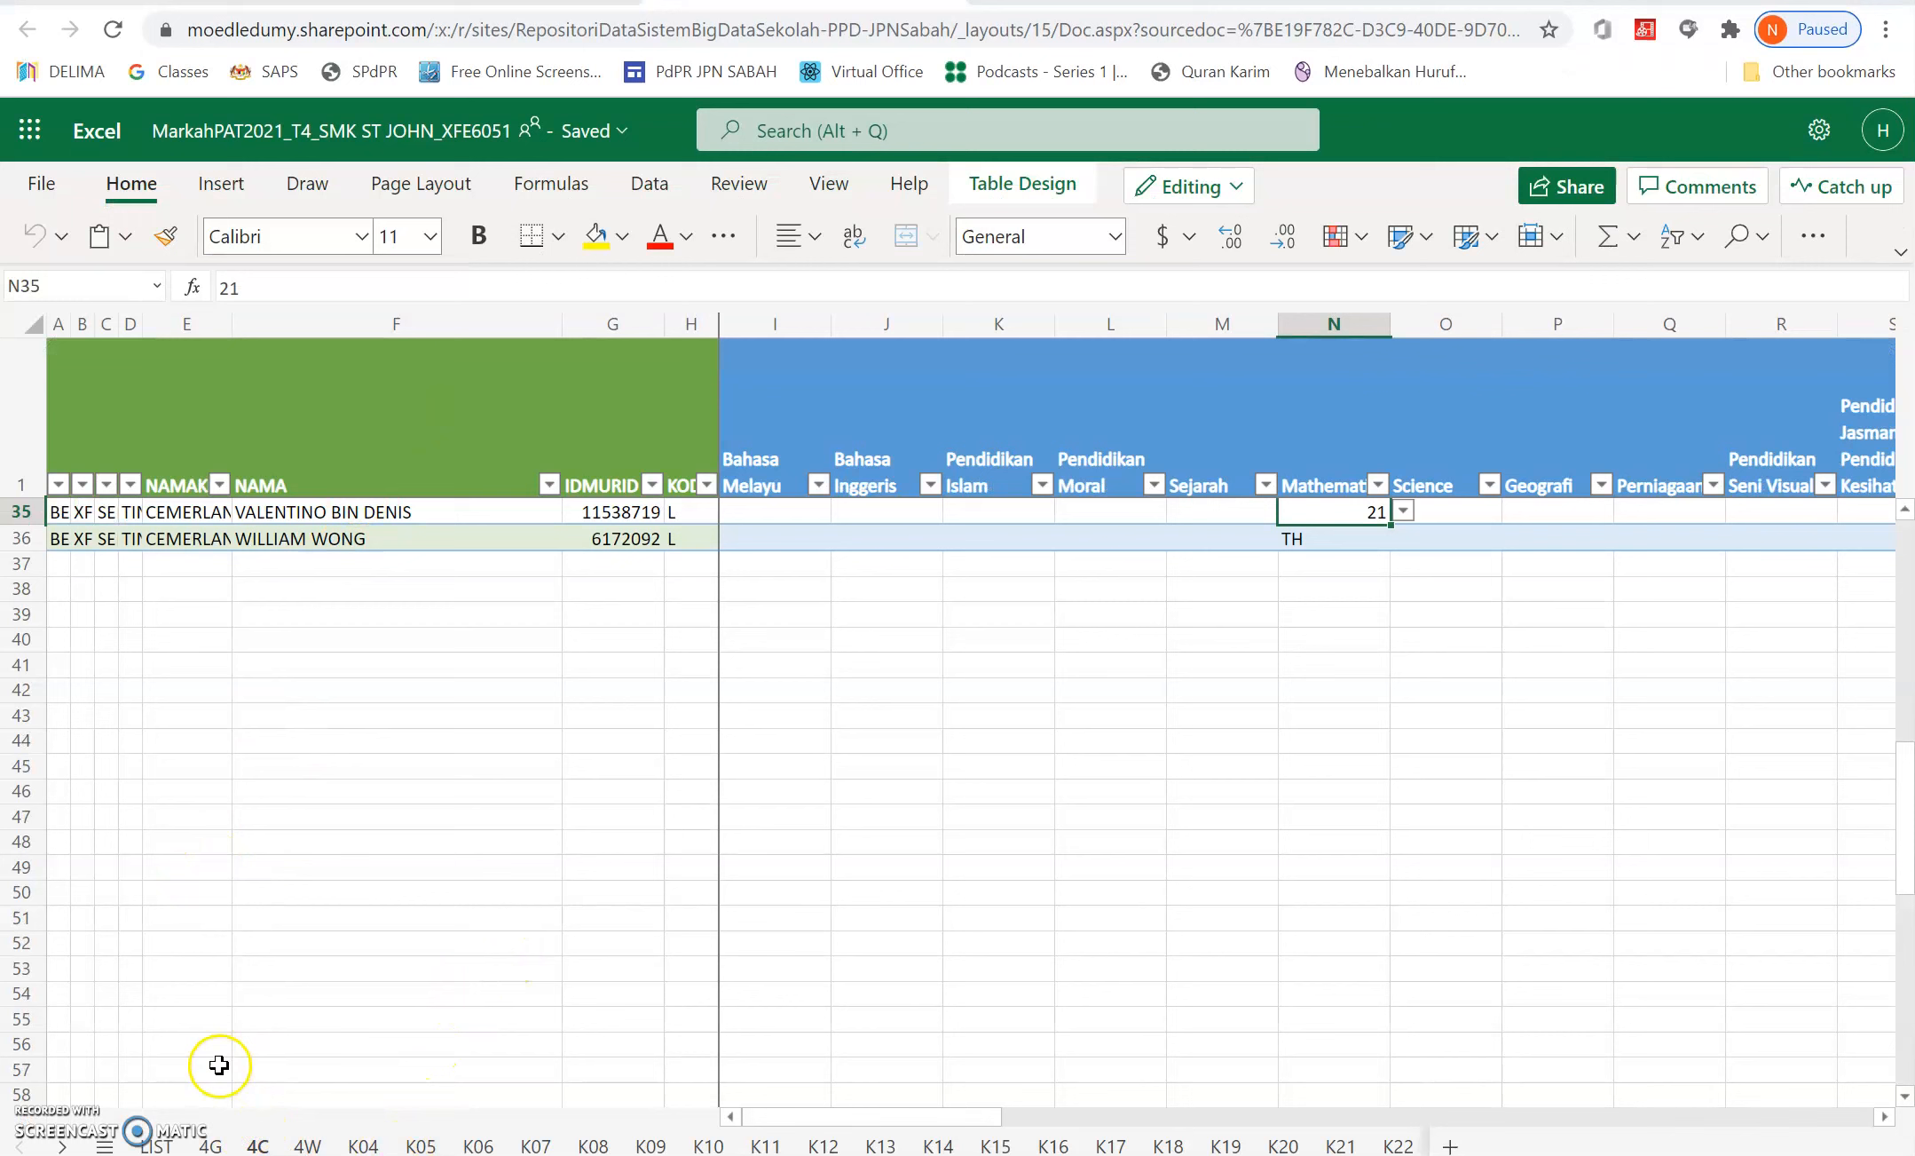
left_click(211, 1145)
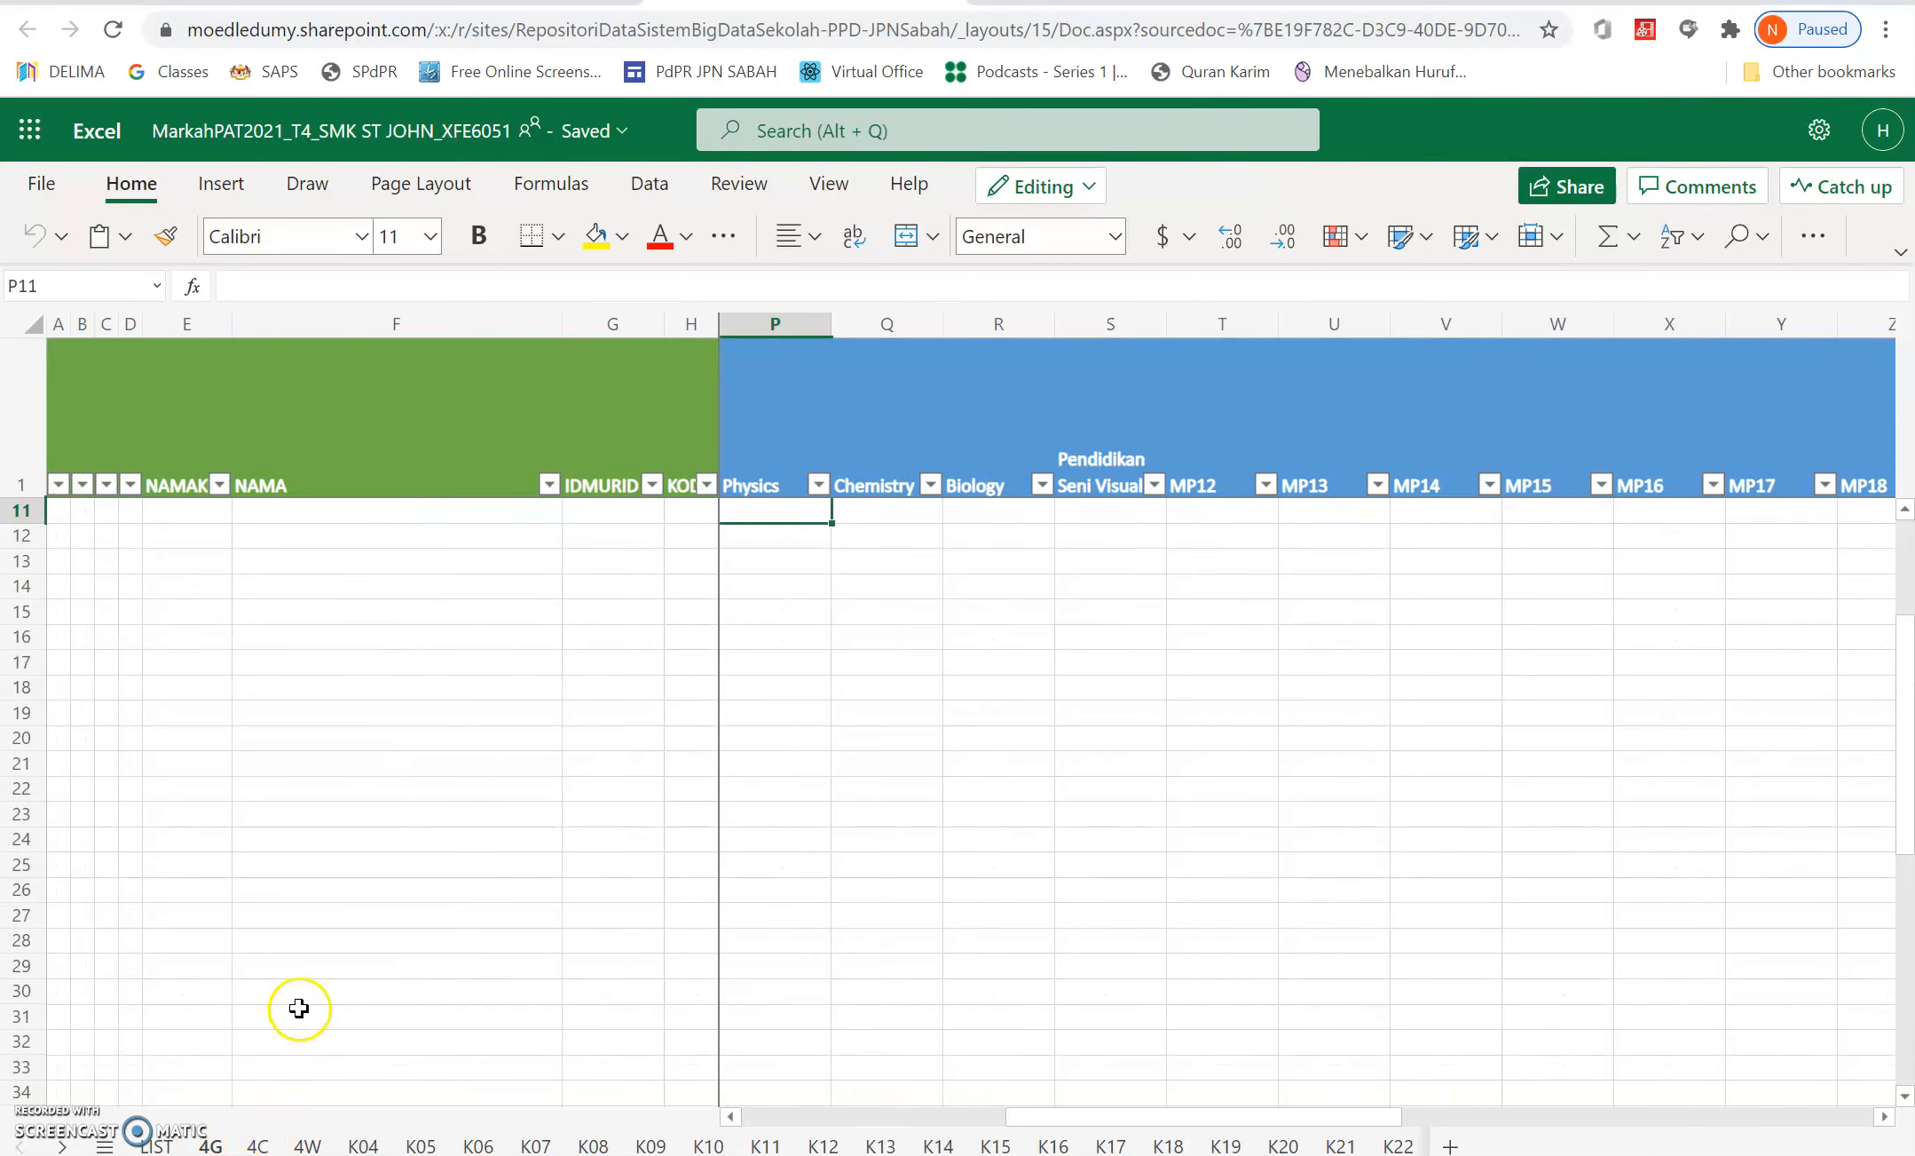
scroll(297, 1007, "up", 1)
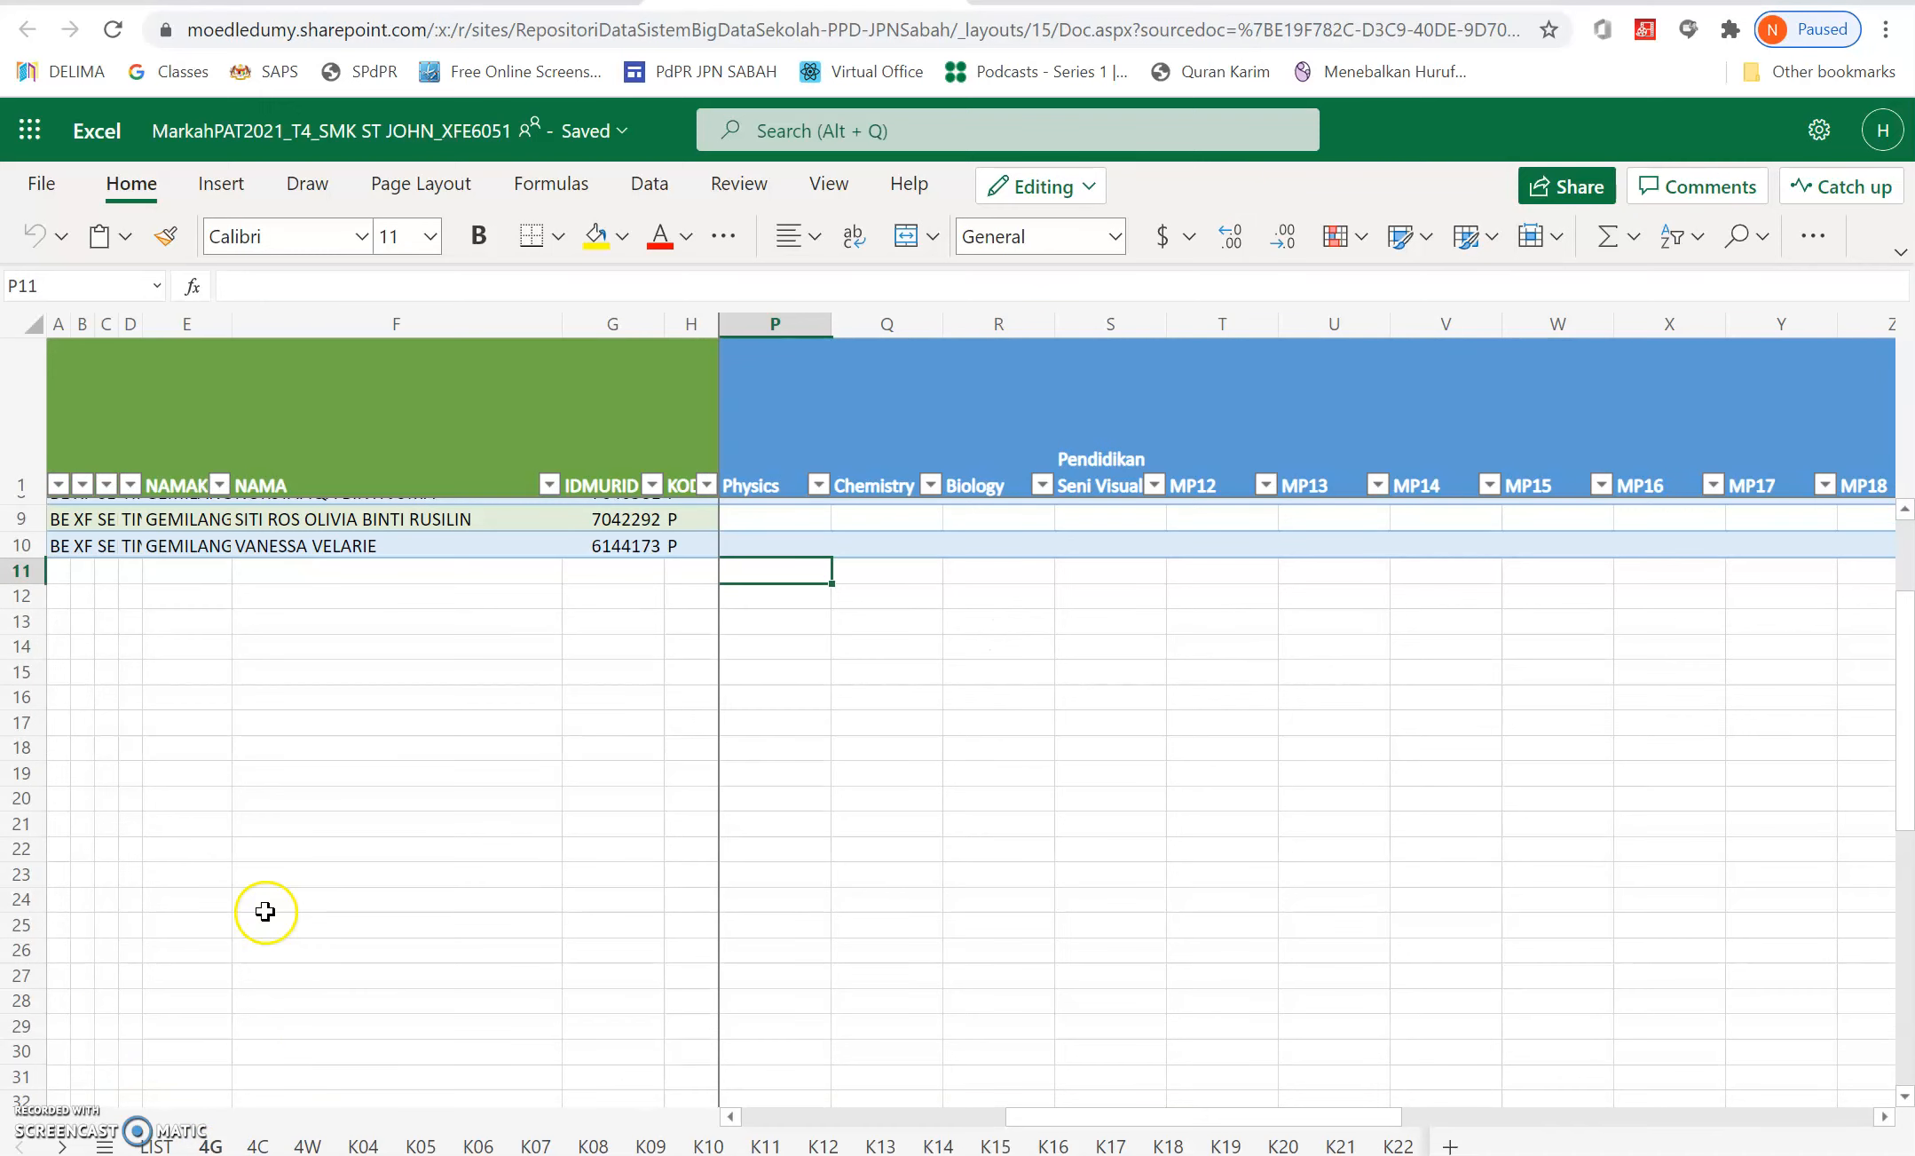
scroll(266, 906, "up", 3)
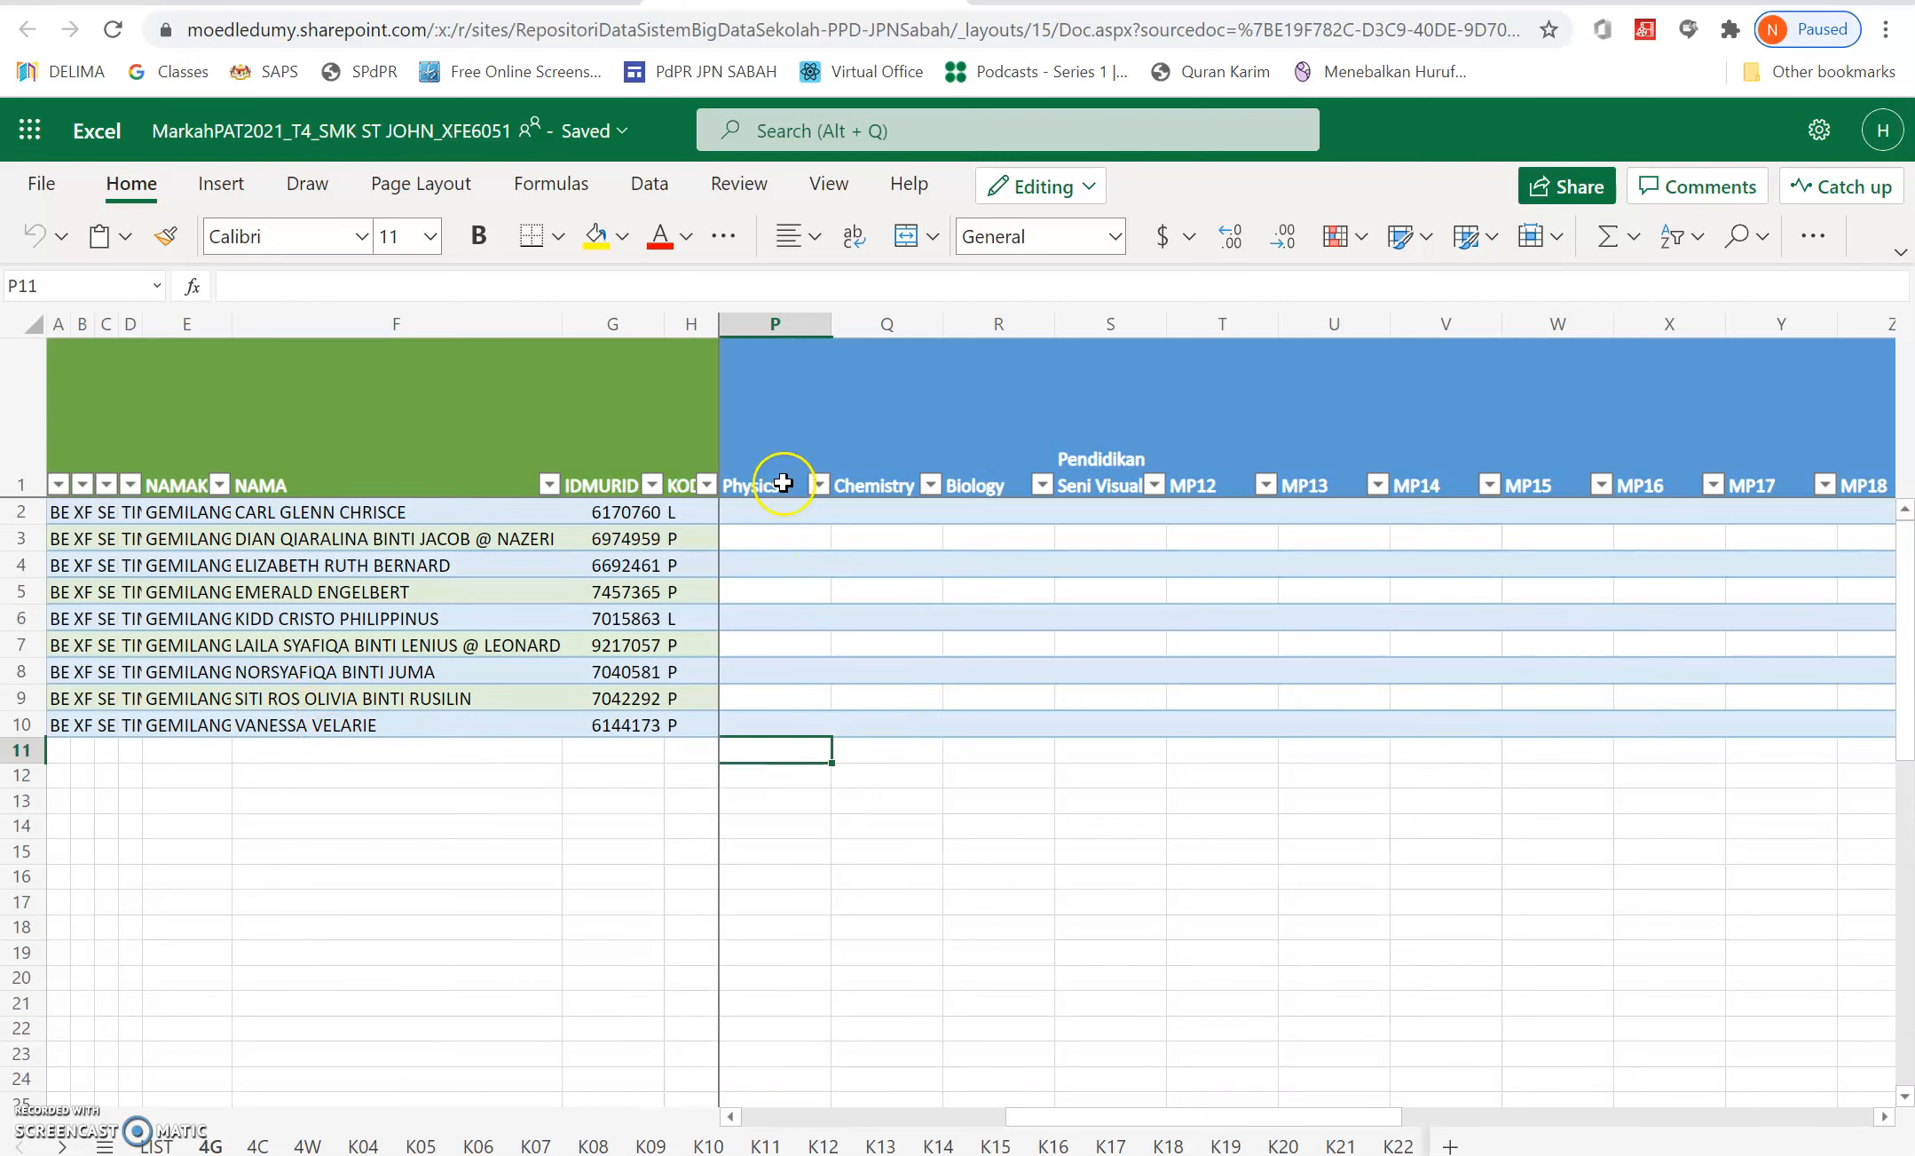
left_click_drag(1180, 1121, 890, 1147)
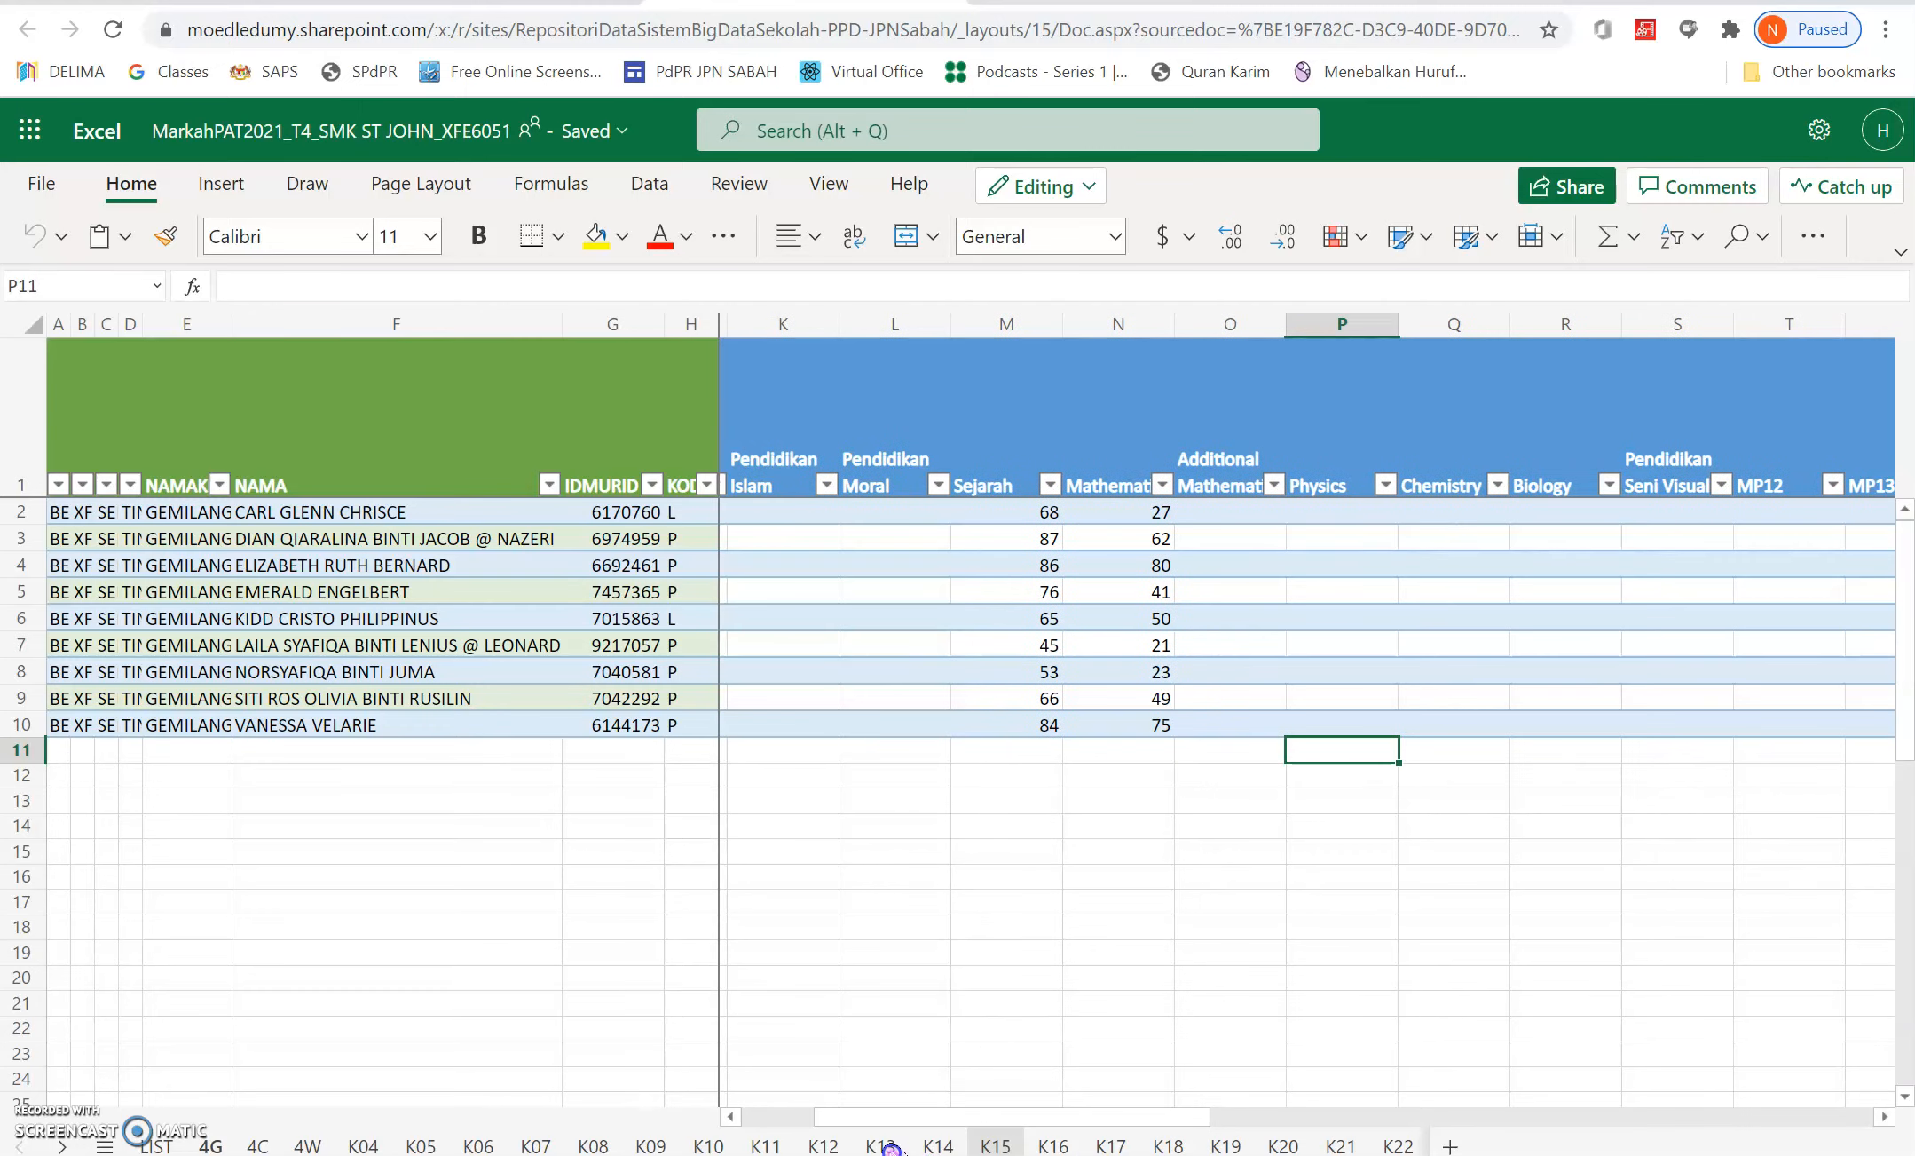
left_click(796, 1139)
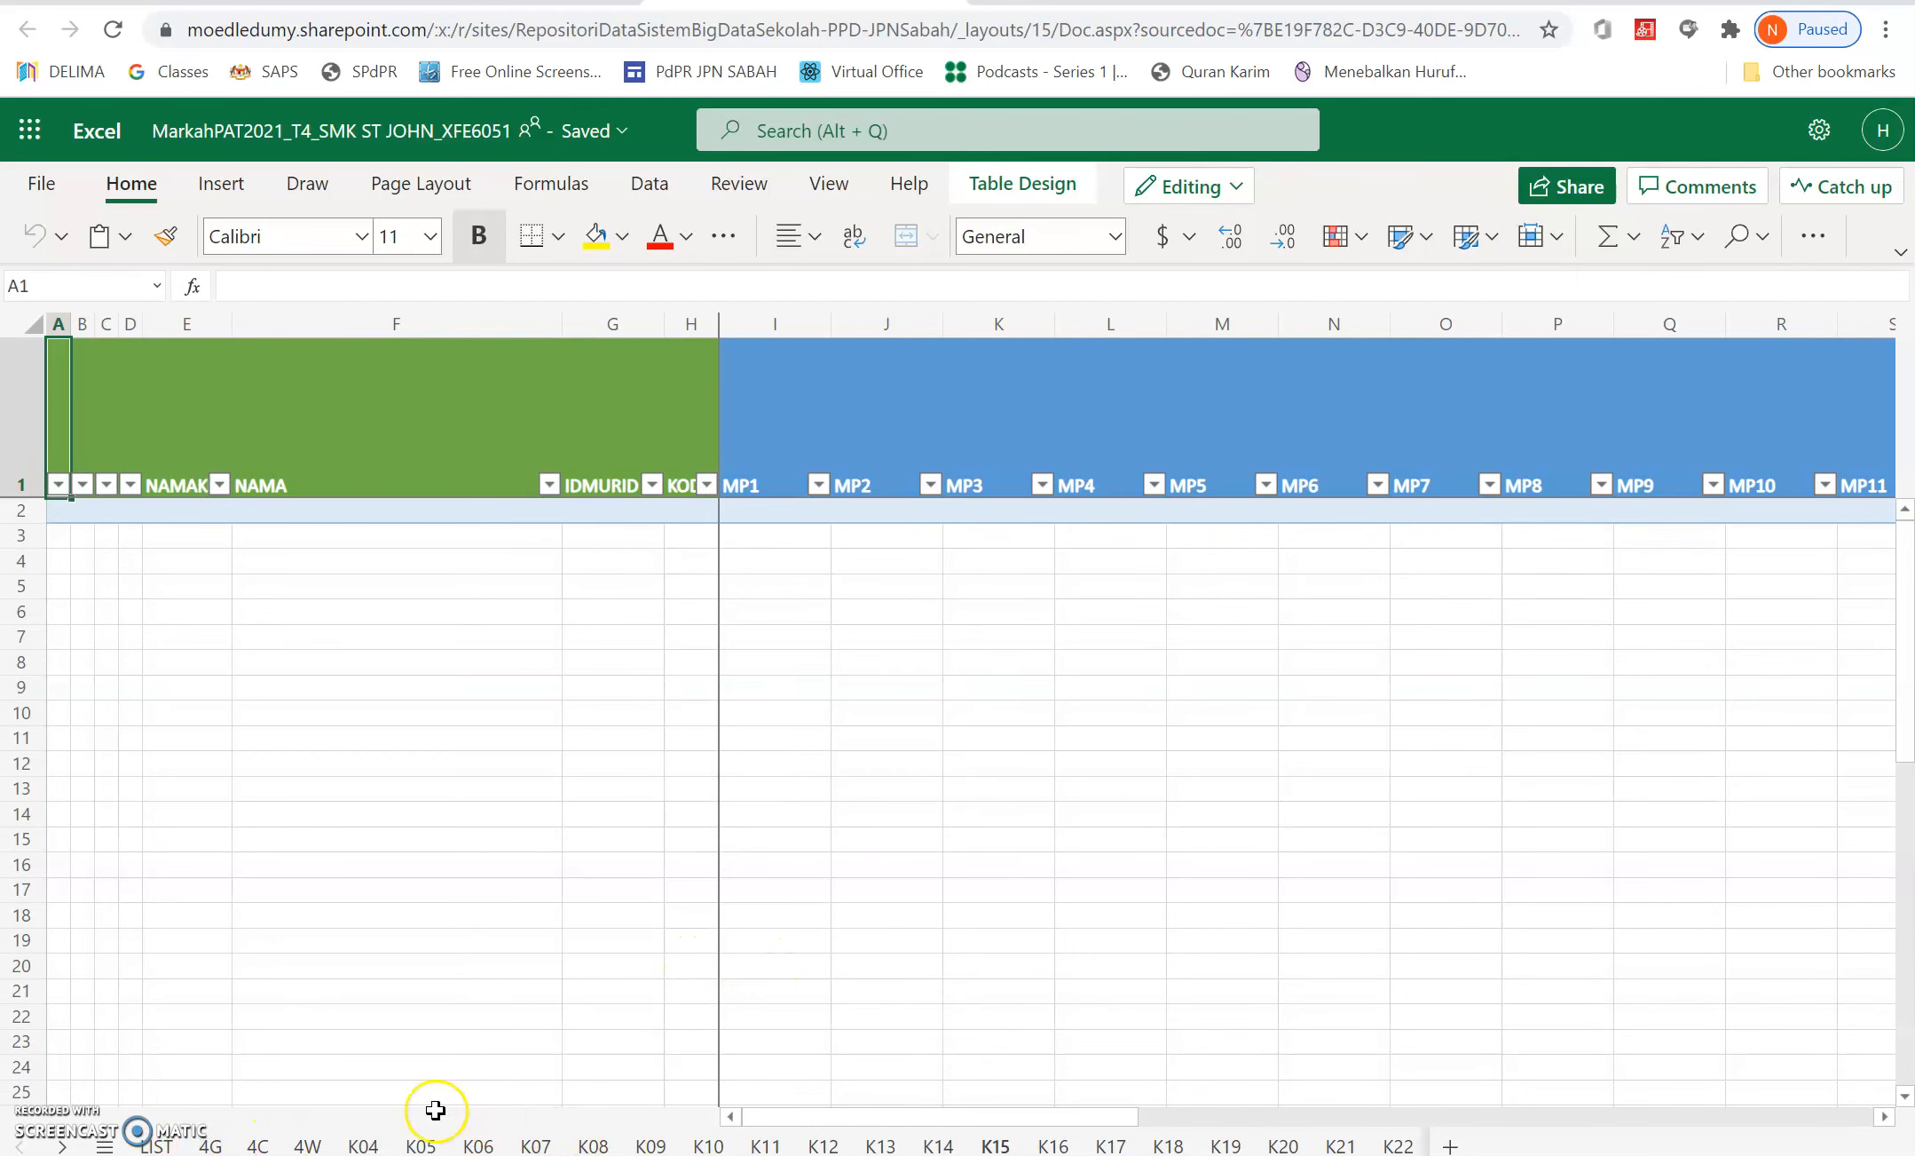
left_click(229, 1143)
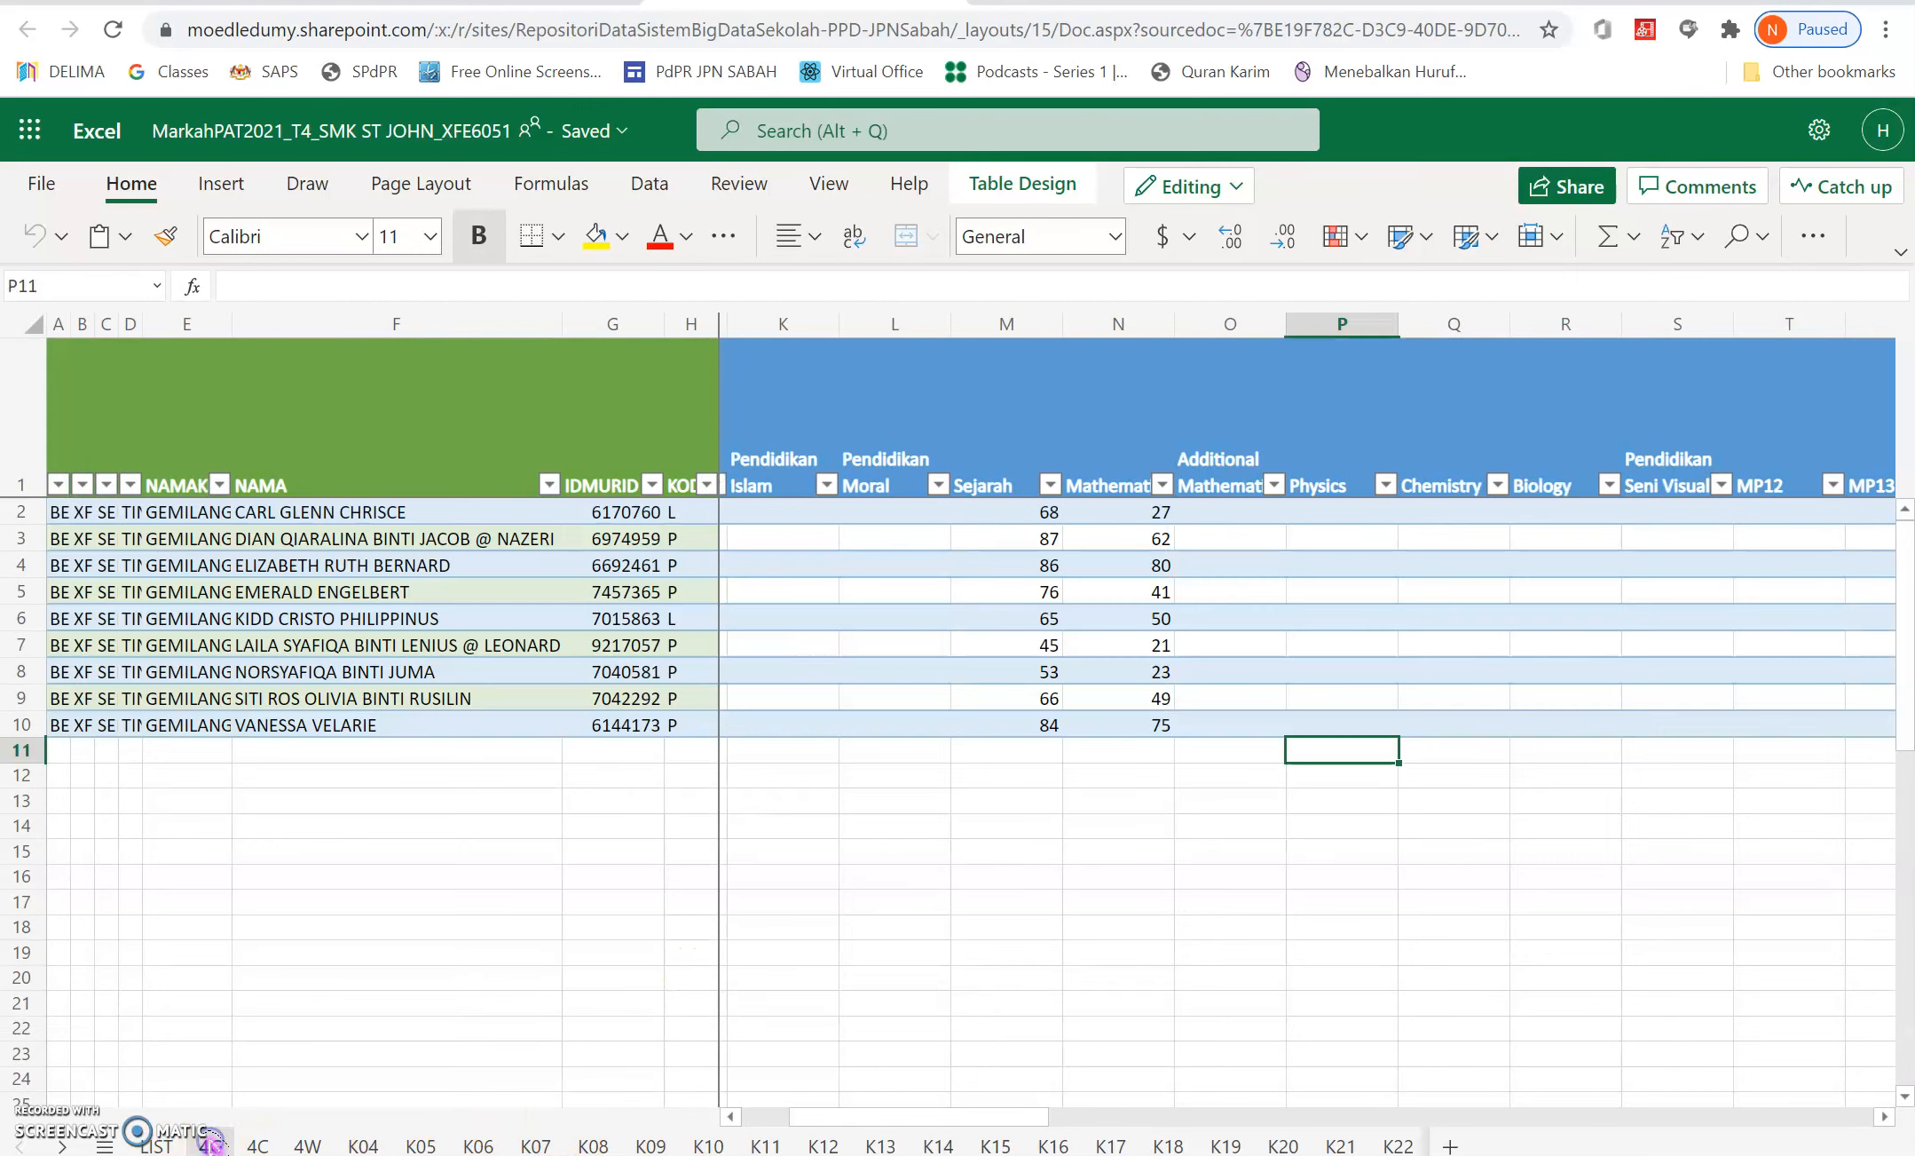
left_click_drag(855, 1117, 799, 1132)
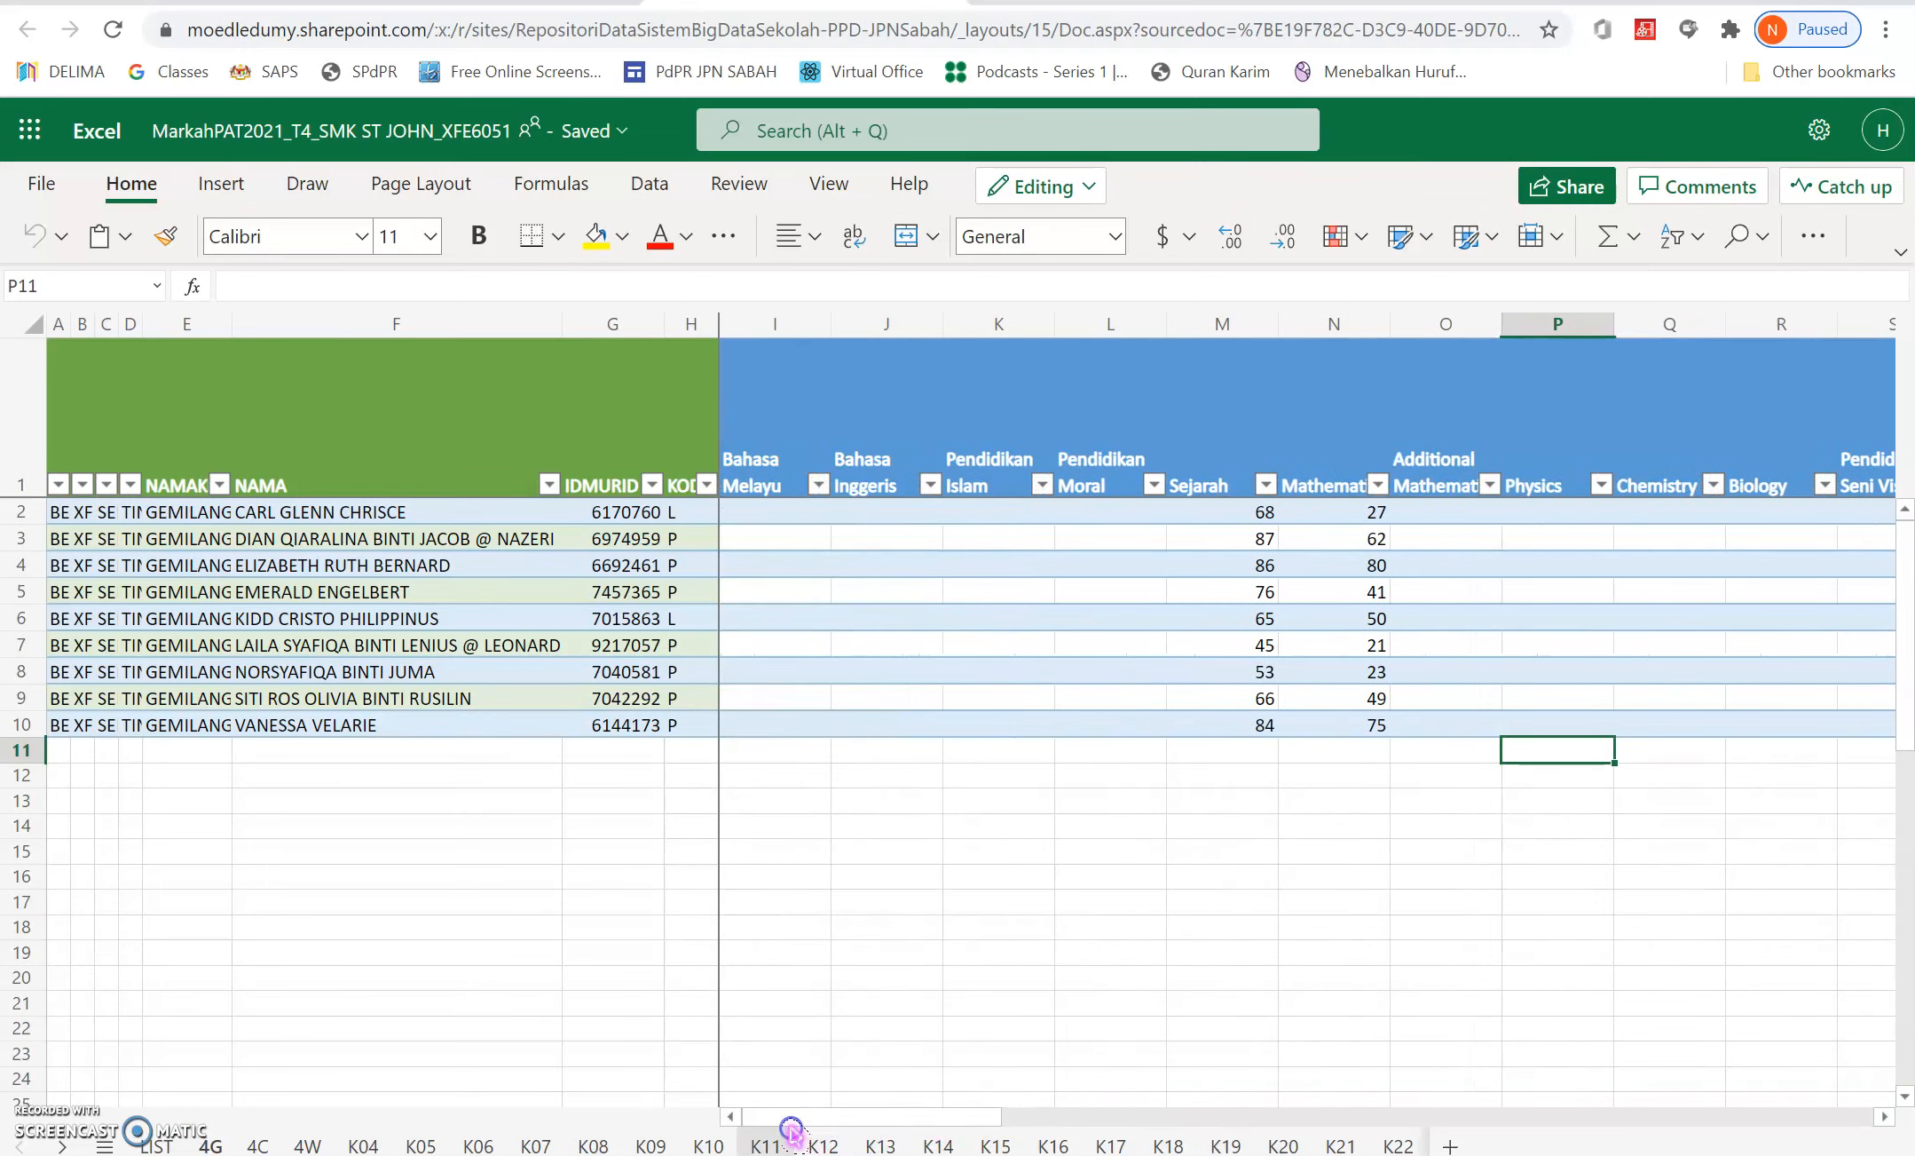
Step: Examine the full list of allowed marks for the first student's Biology cell, R2, without choosing one
left_click(1774, 513)
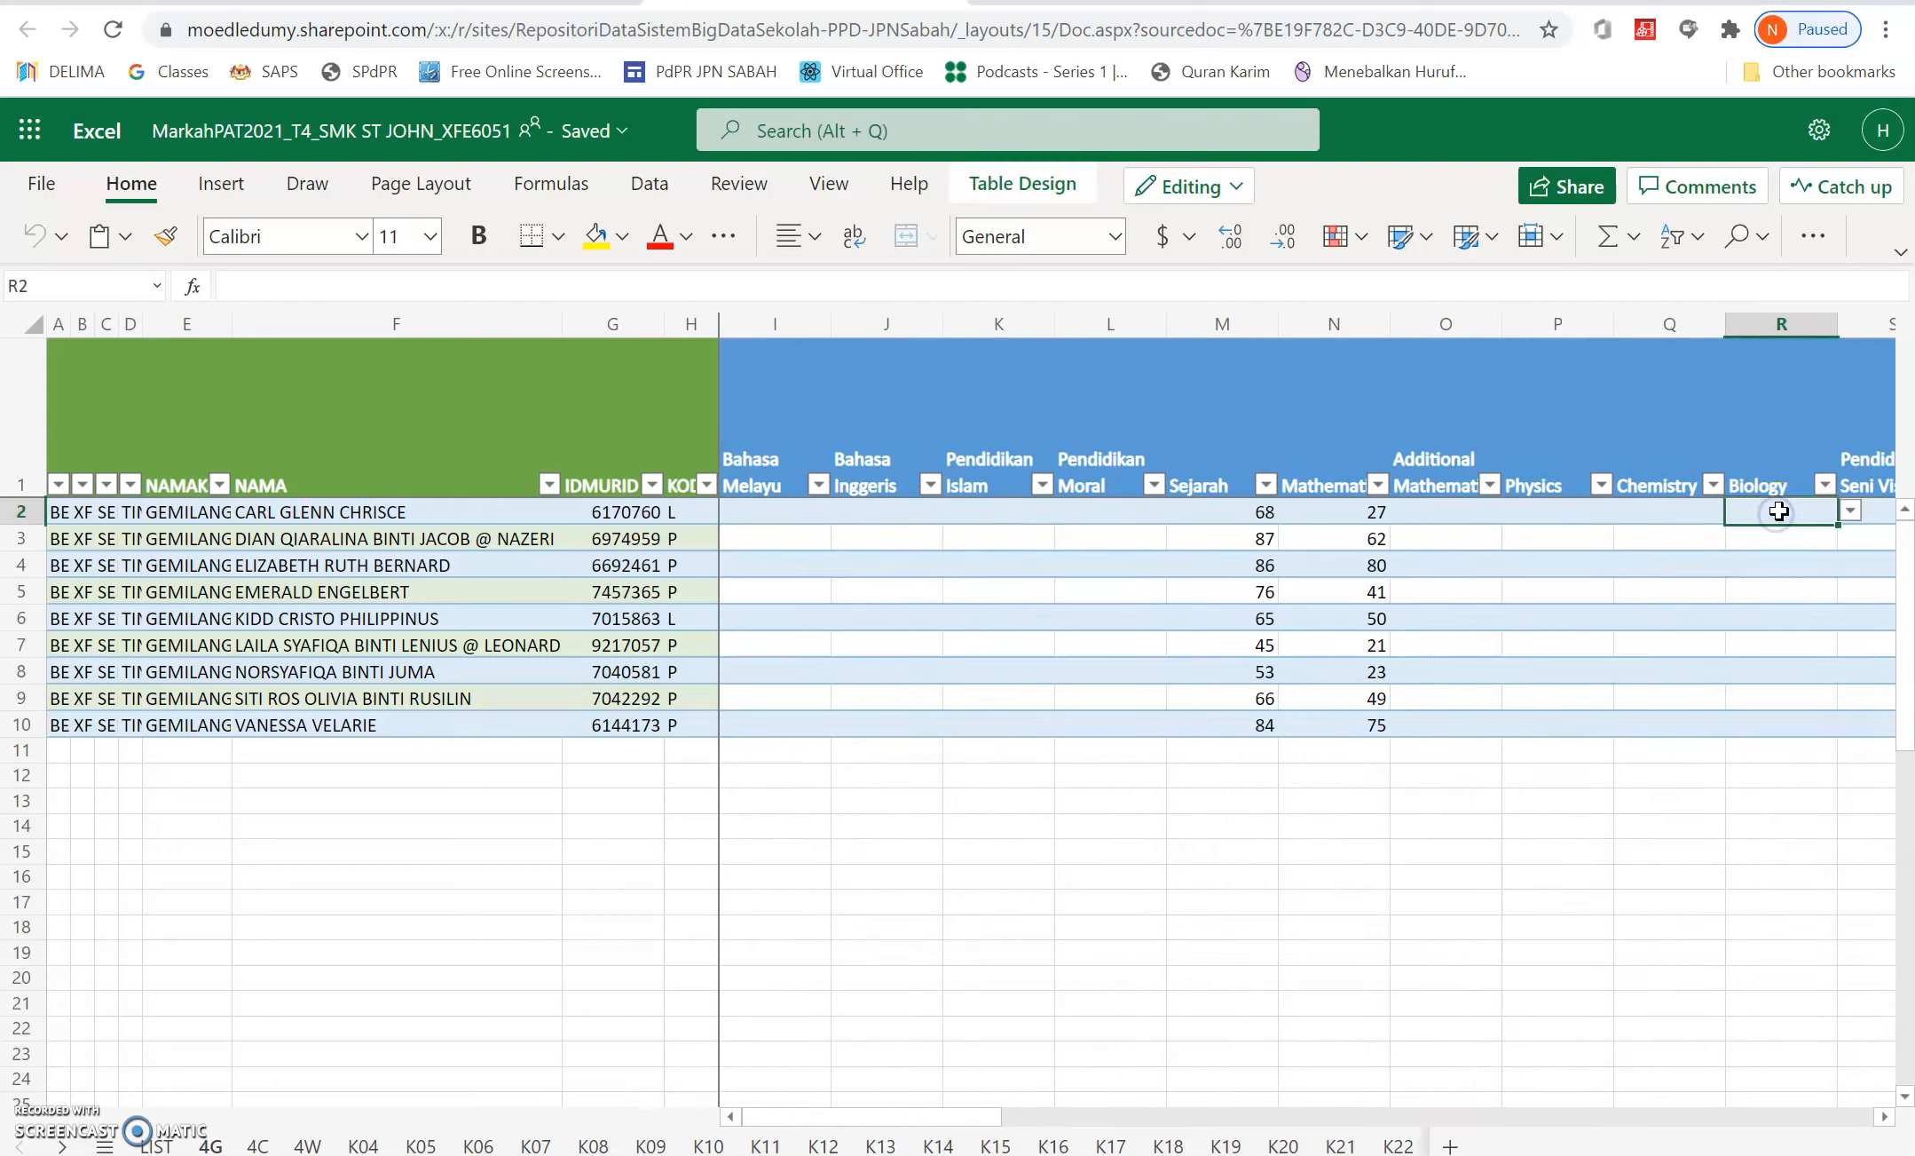
left_click(1853, 513)
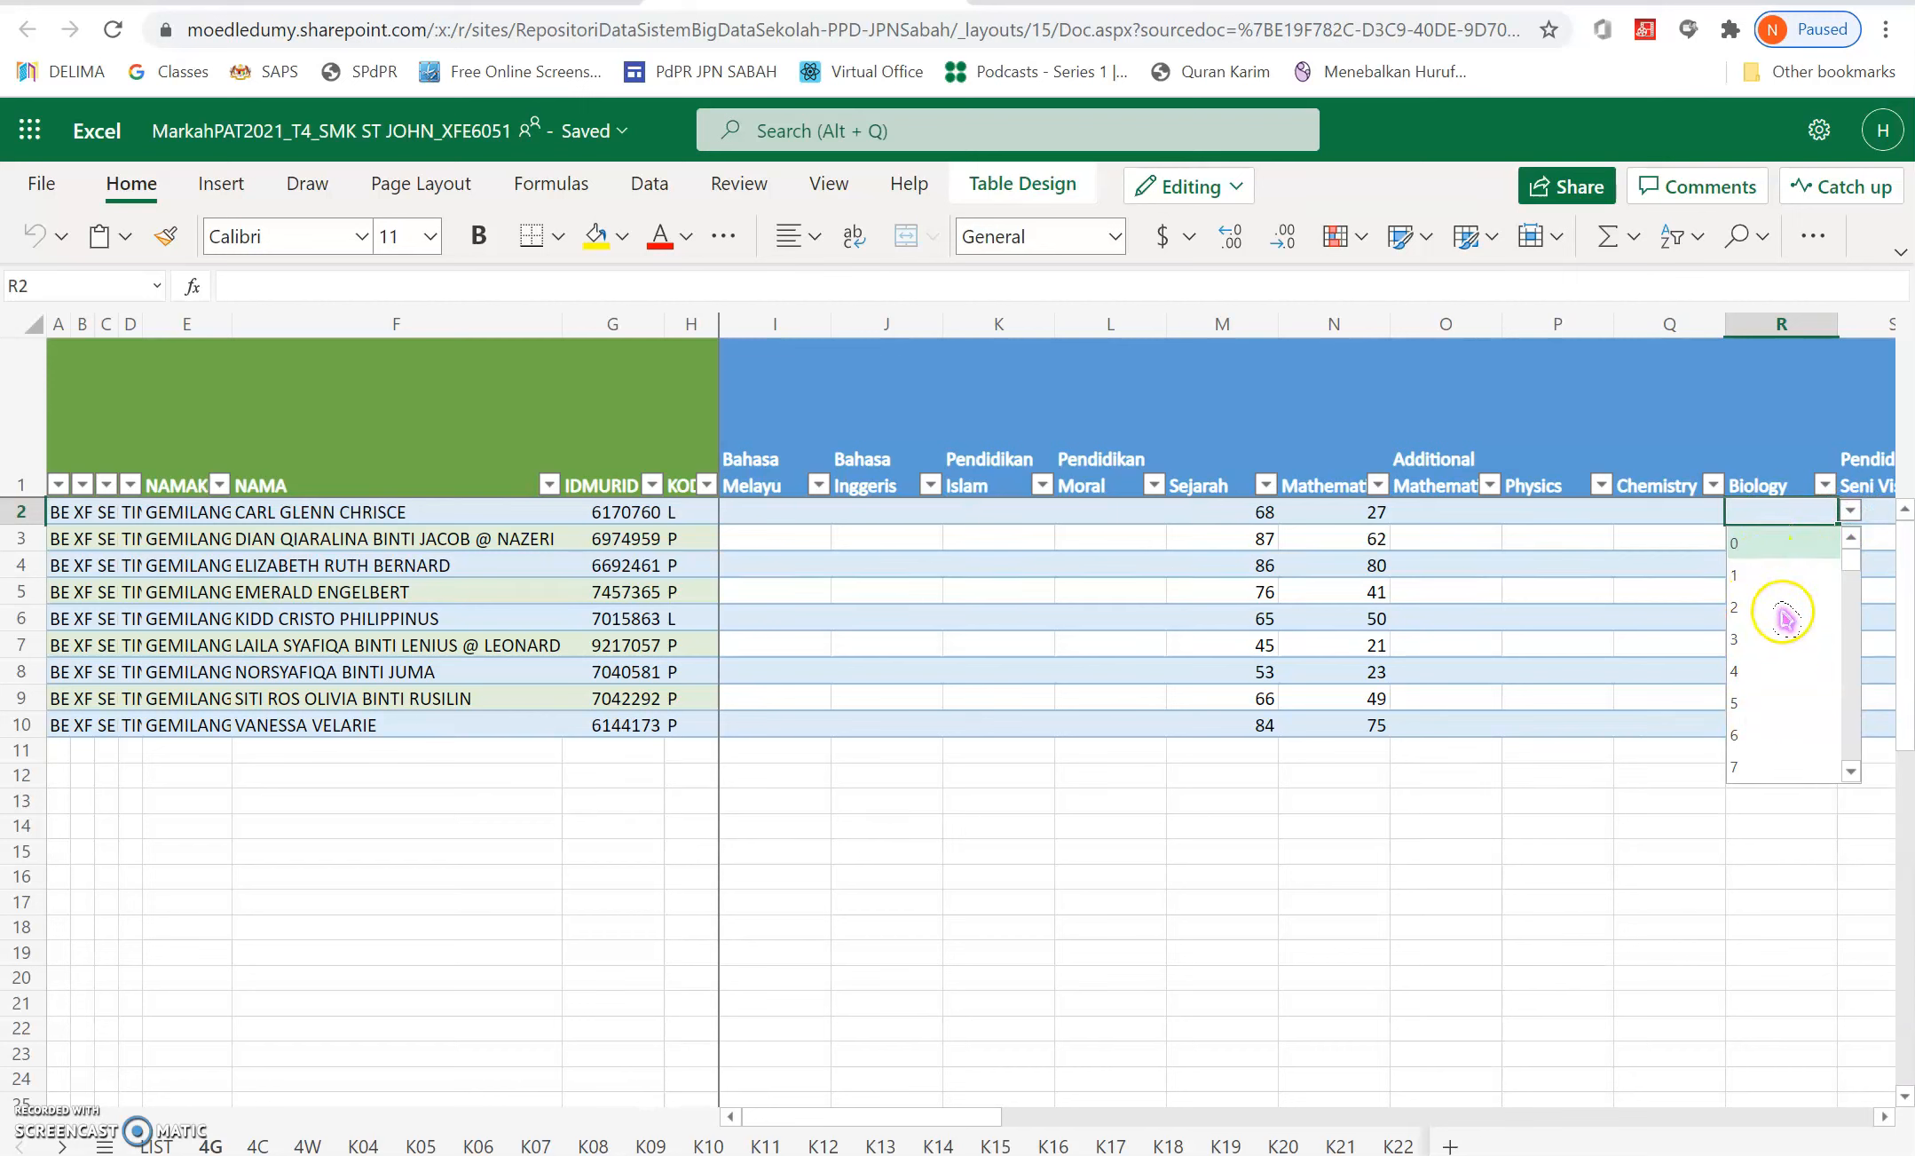
scroll(1760, 753, "down", 5)
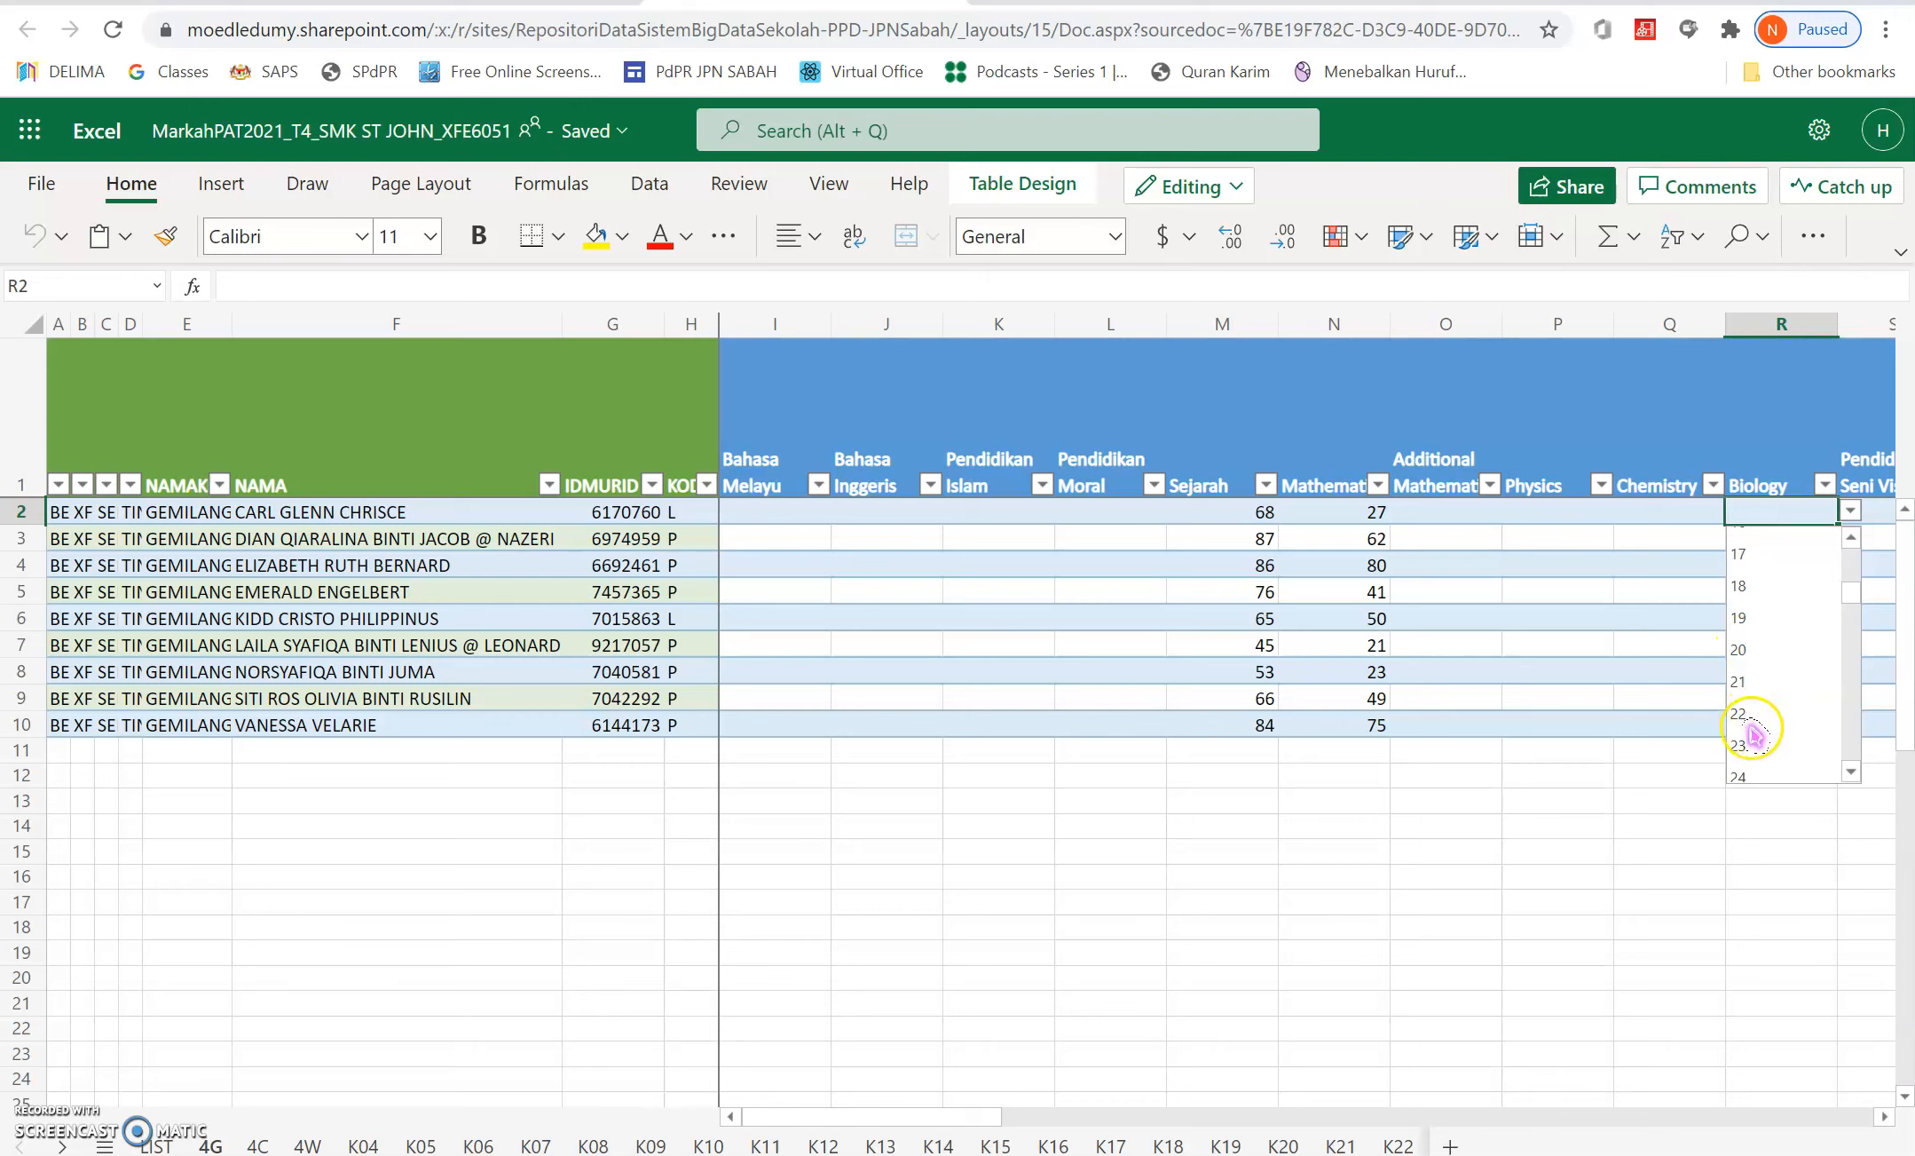
scroll(1774, 619, "down", 20)
scroll(1780, 700, "down", 4)
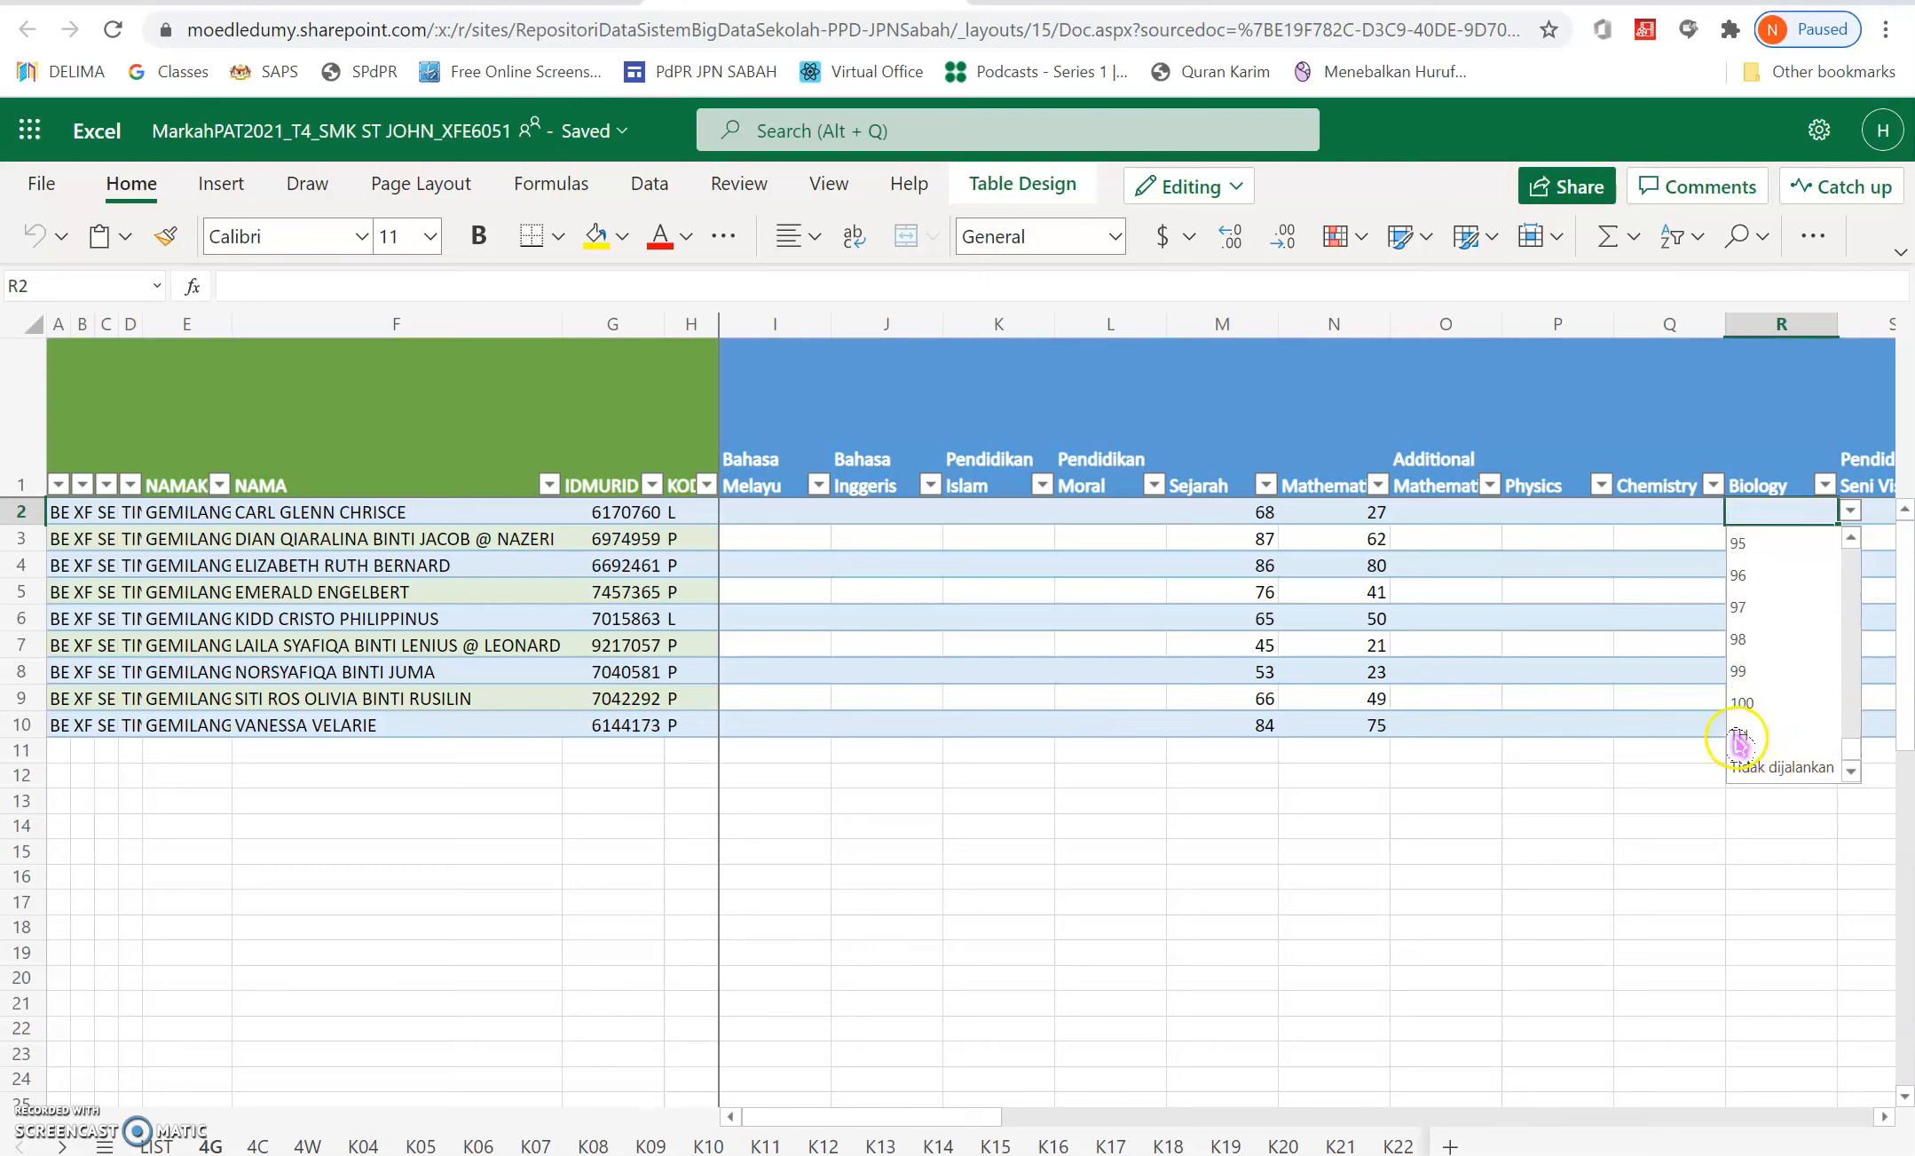
scroll(1753, 736, "up", 18)
scroll(1762, 710, "up", 14)
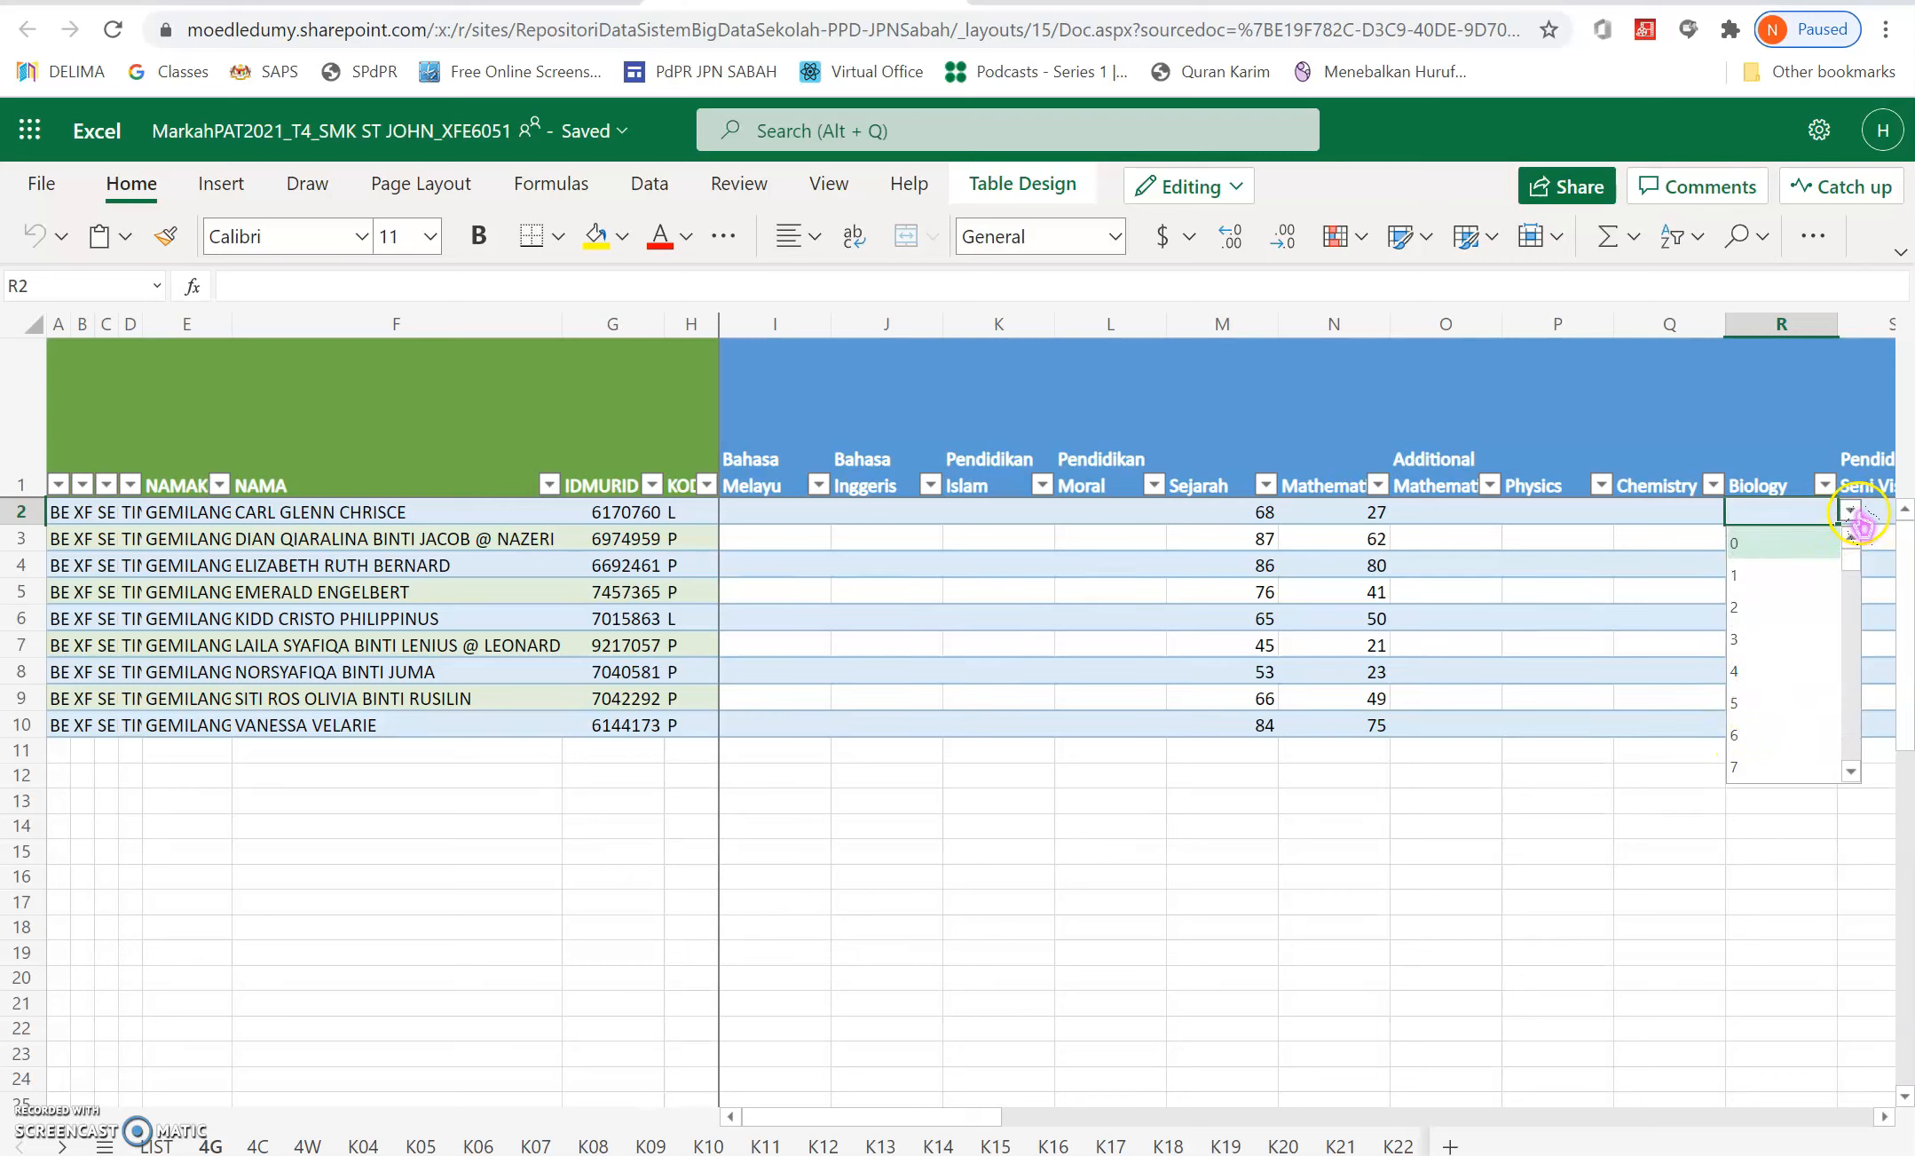
left_click(1853, 511)
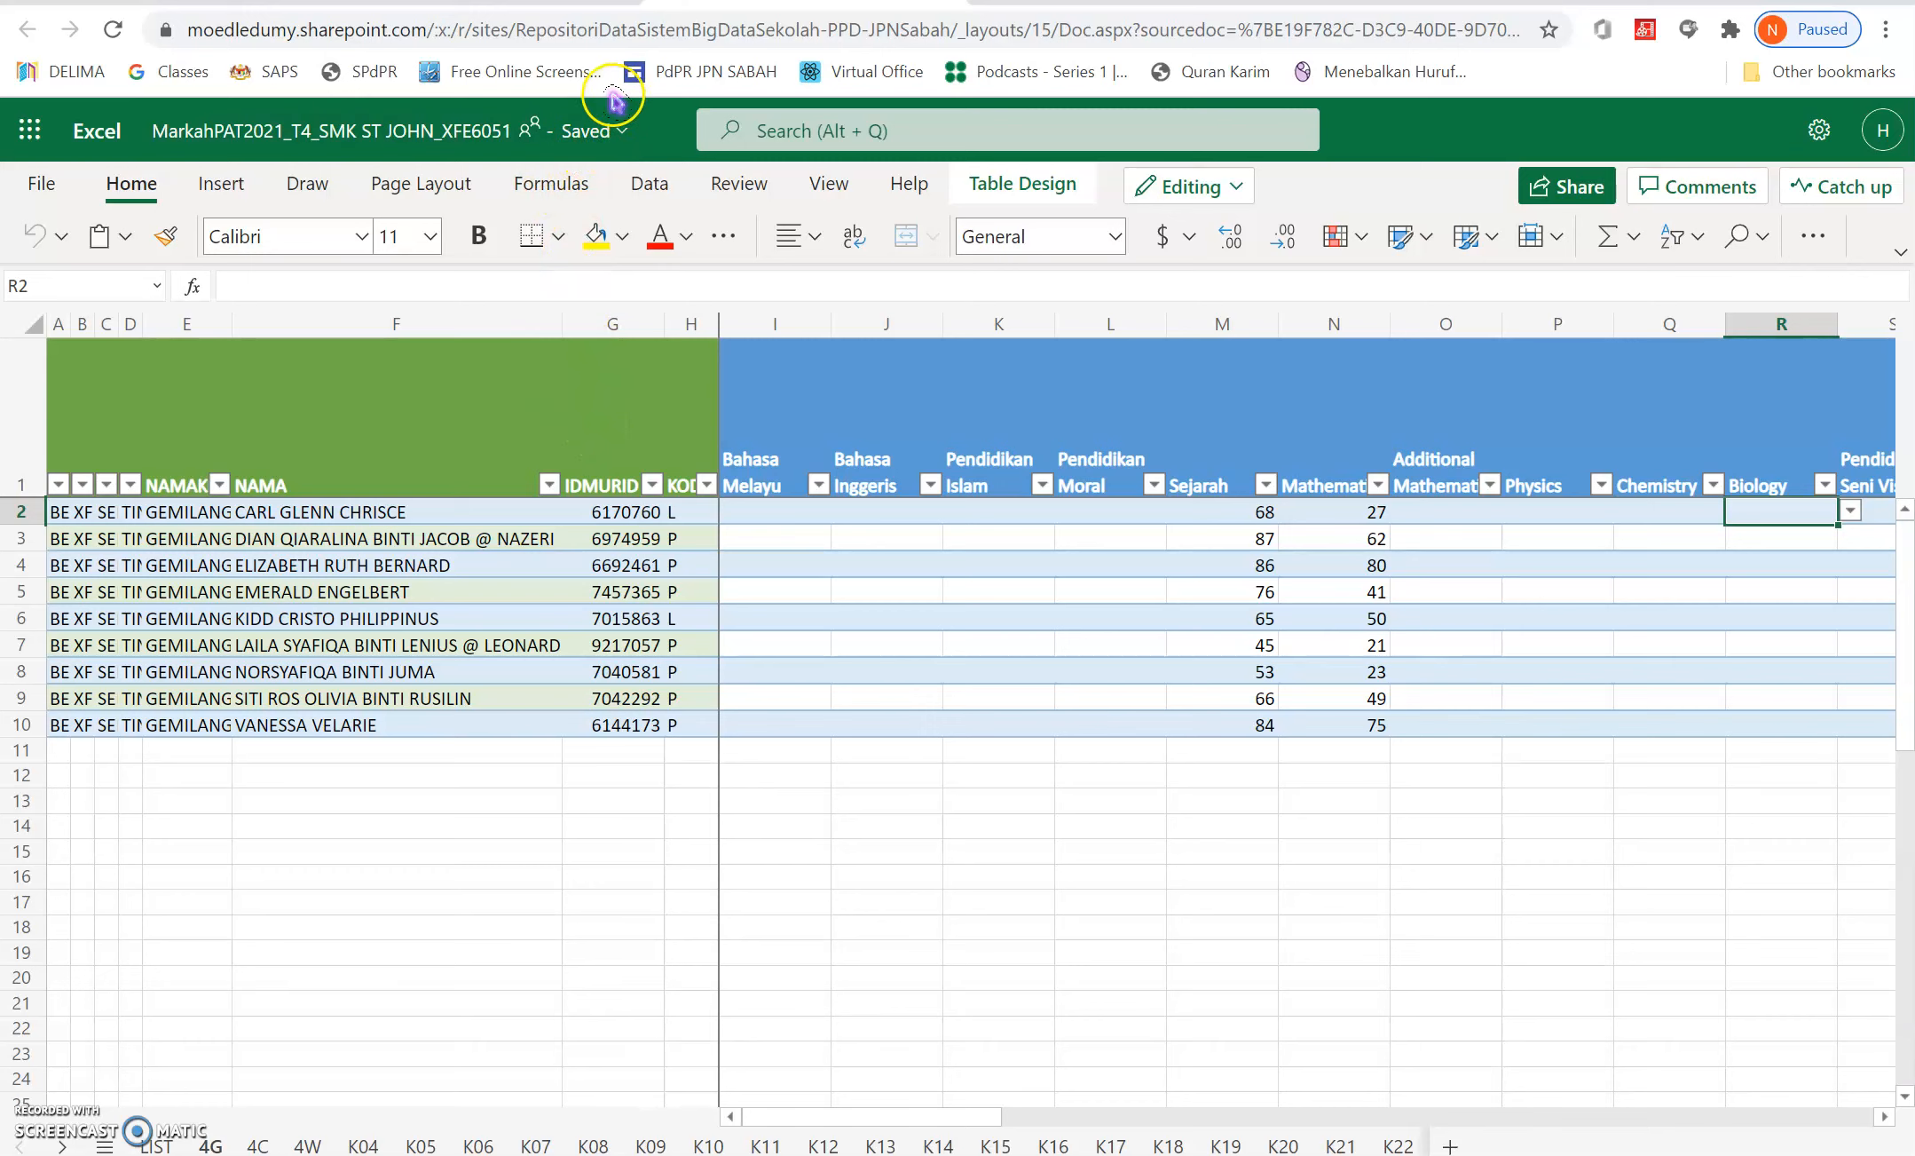
Step: Set the first student's Biology mark in cell R2 to 64 using the list of allowed marks
left_click(1851, 511)
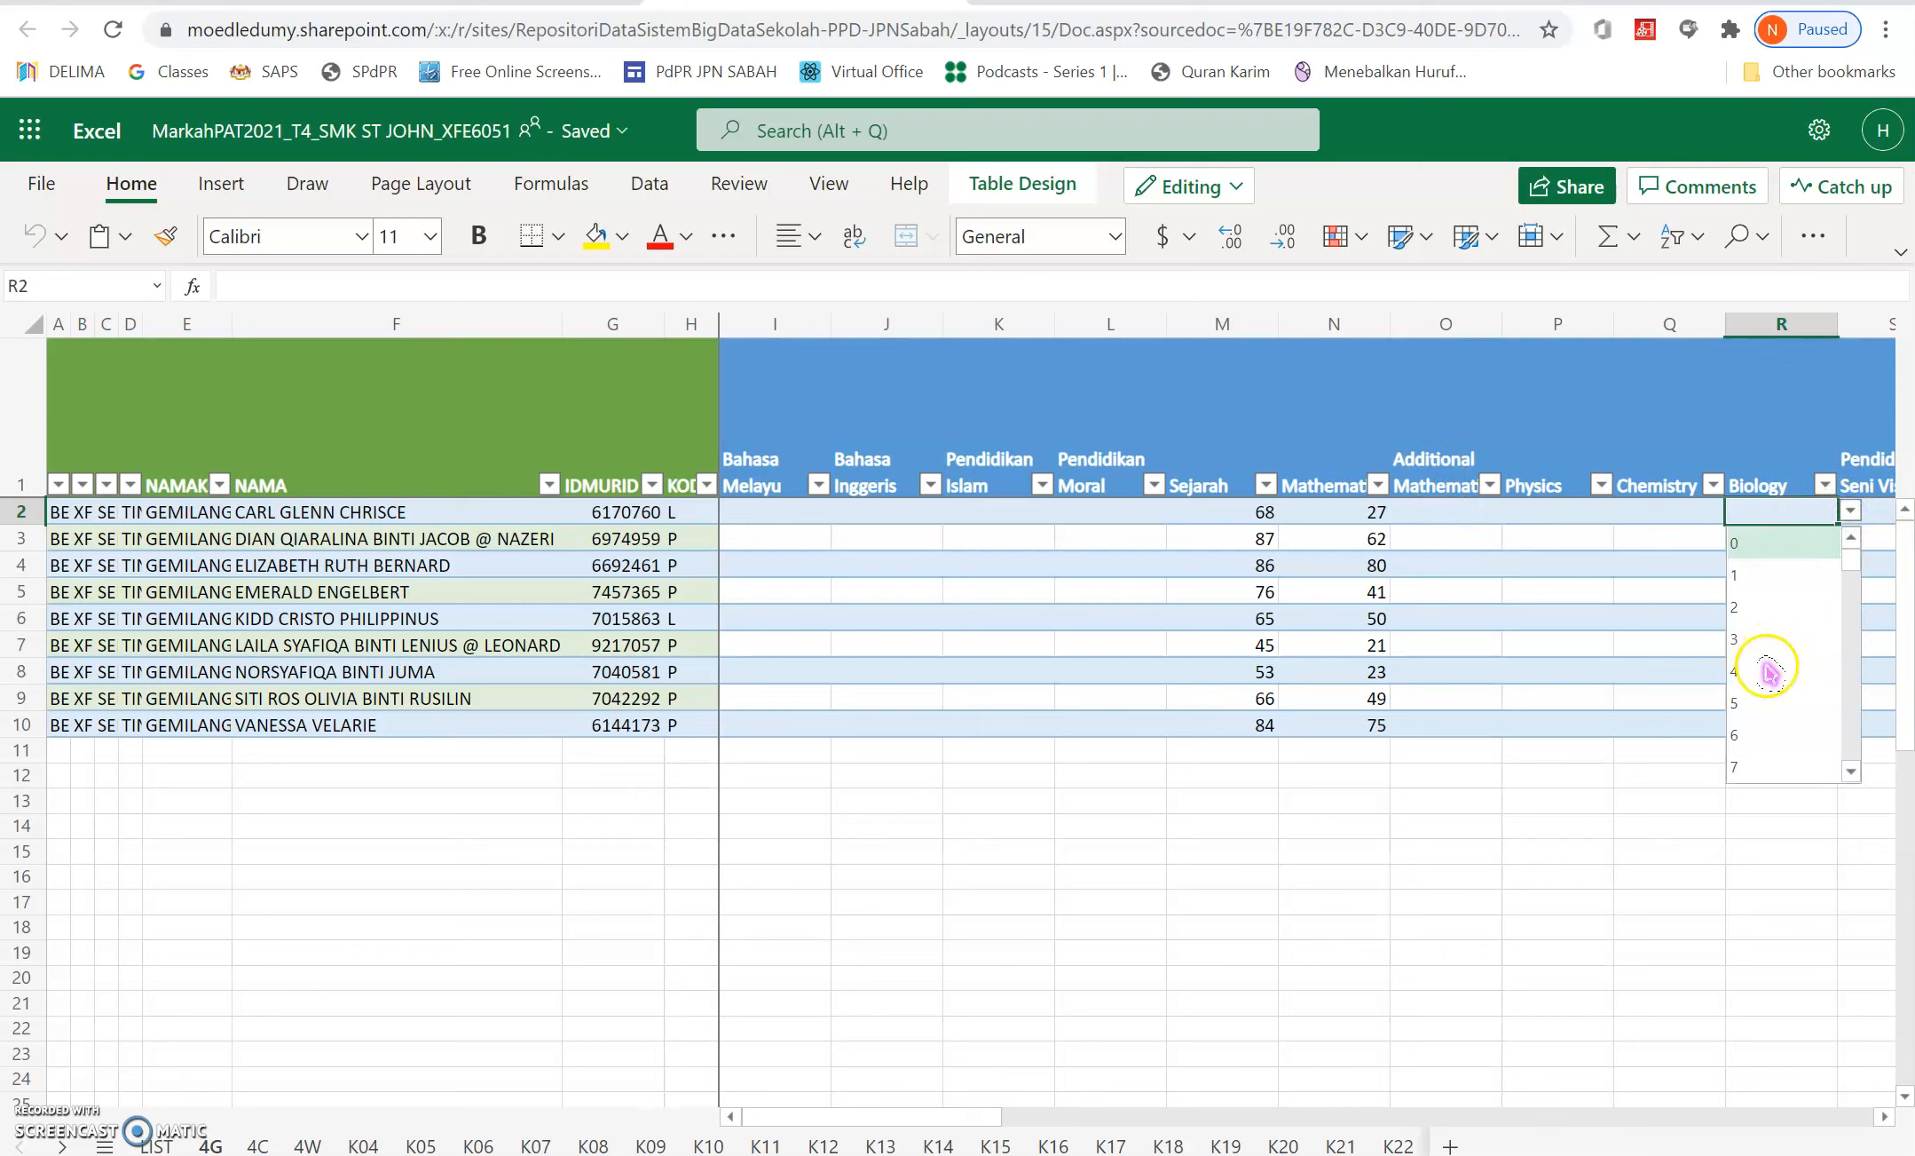
scroll(1759, 707, "down", 20)
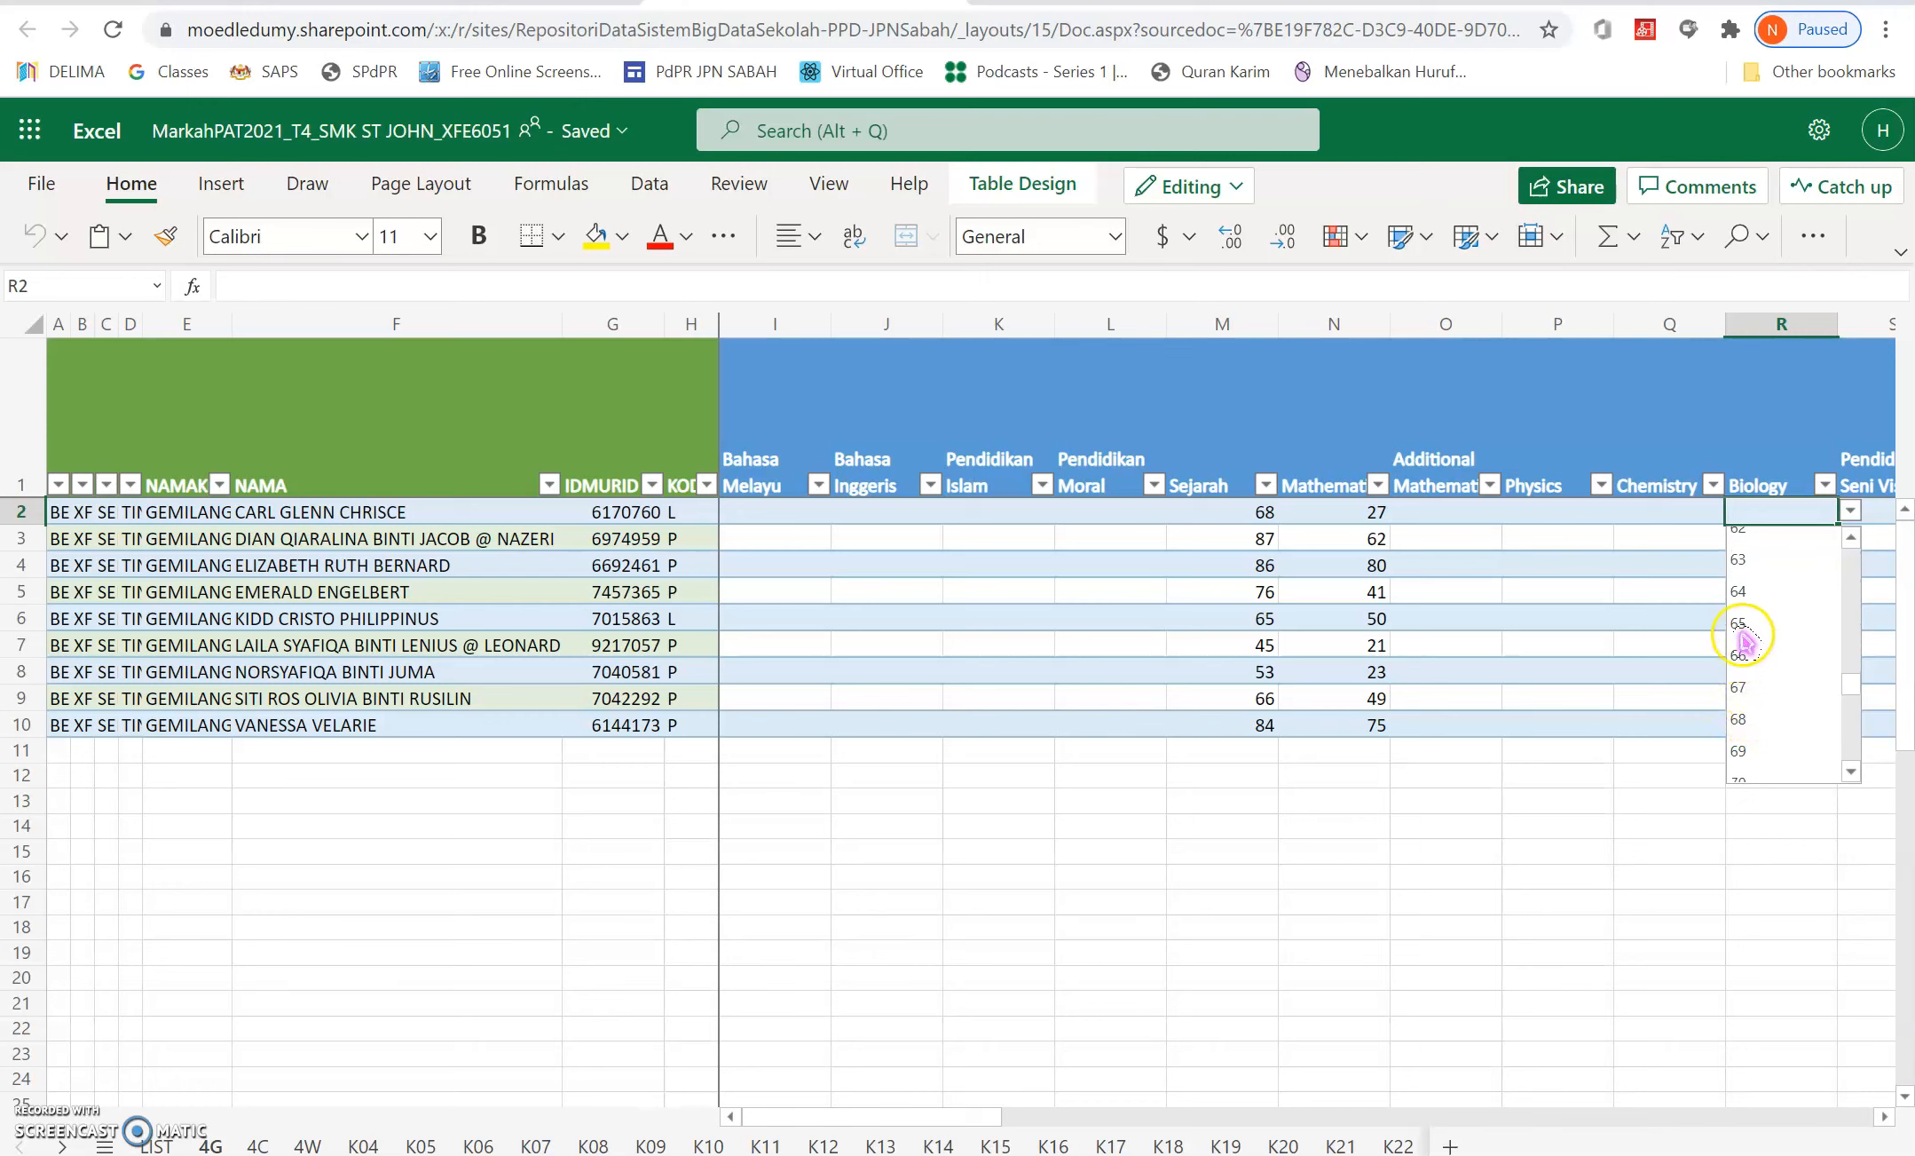
left_click(1741, 591)
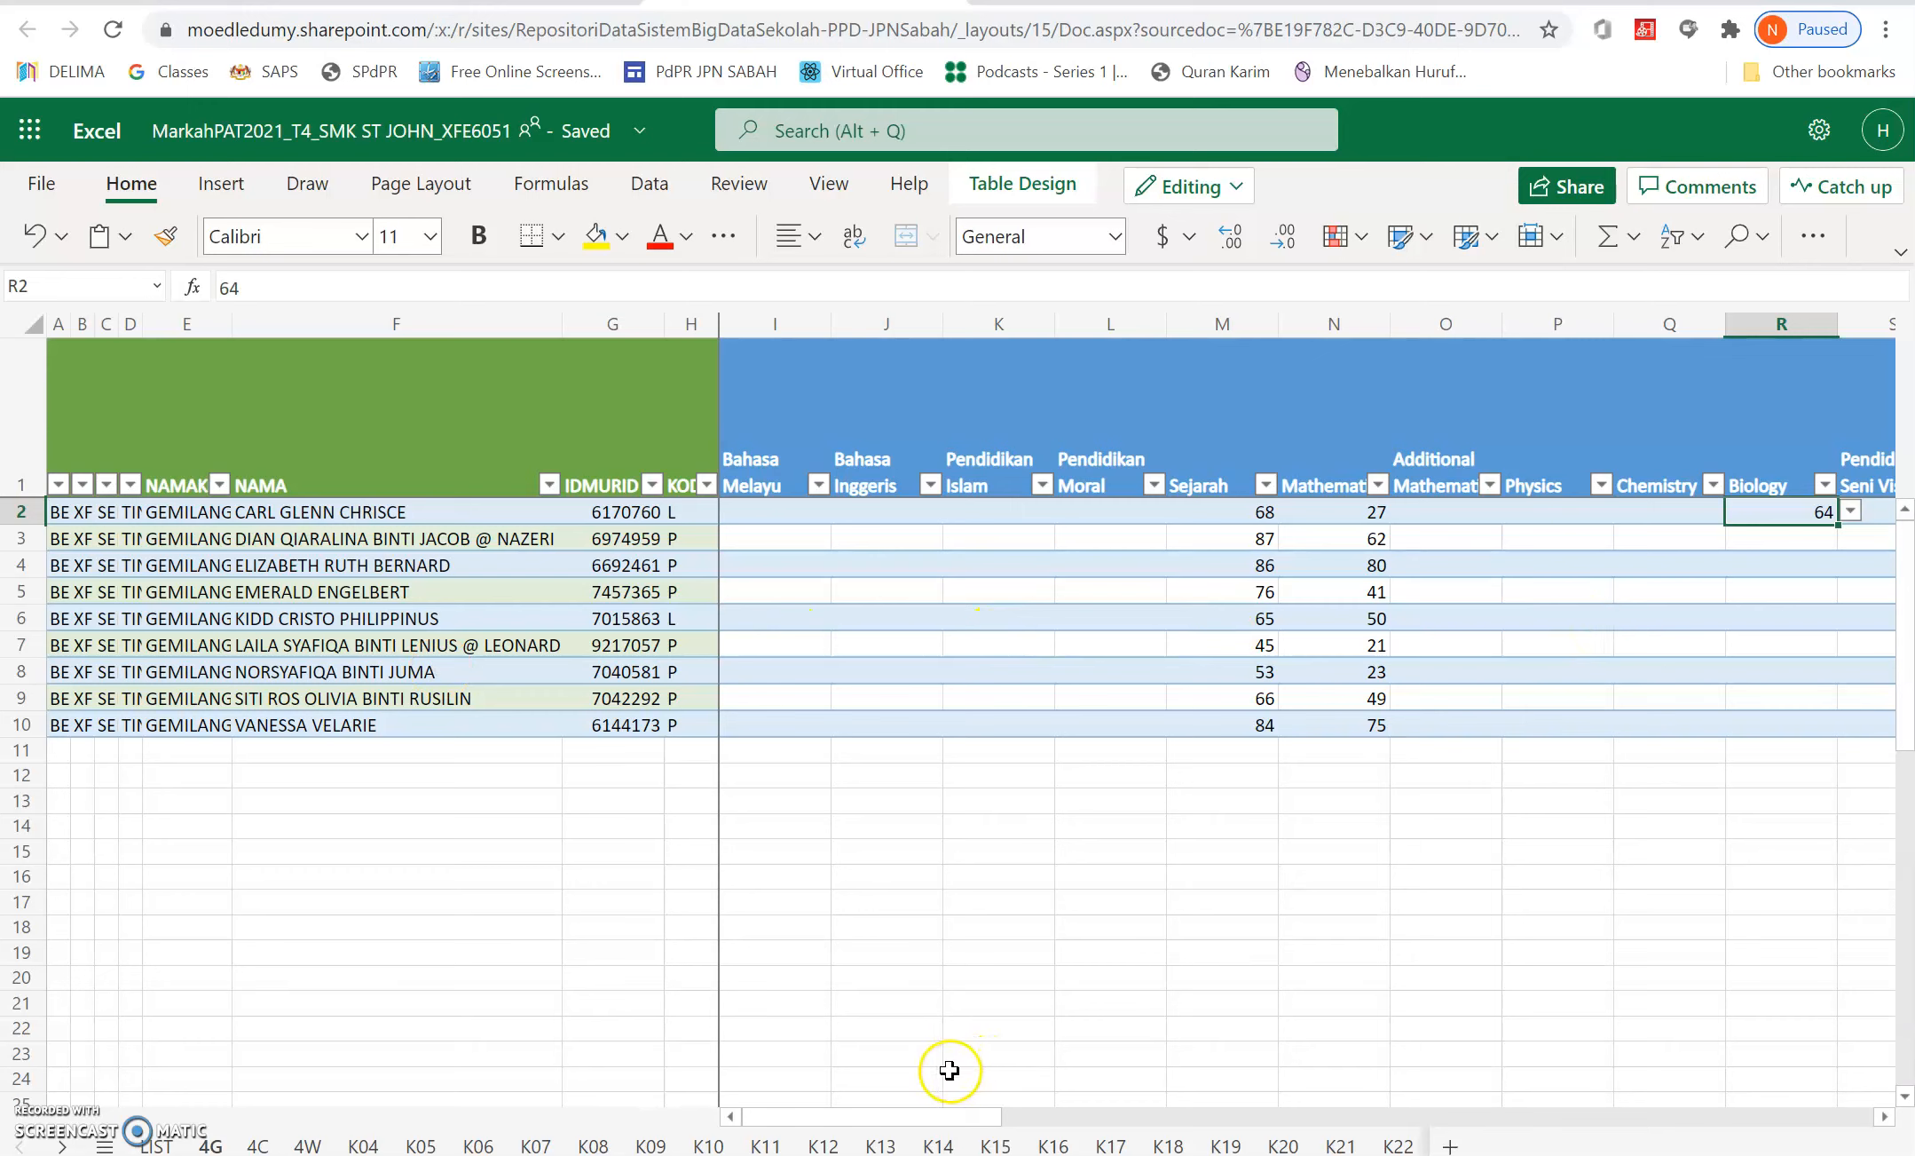
left_click(882, 1147)
left_click(1810, 523)
Step: Return to the MarkahPelajar folder and reopen the MarkahPAT2021_T4_SMK ST JOHN_XFE6051 workbook
left_click(471, 2)
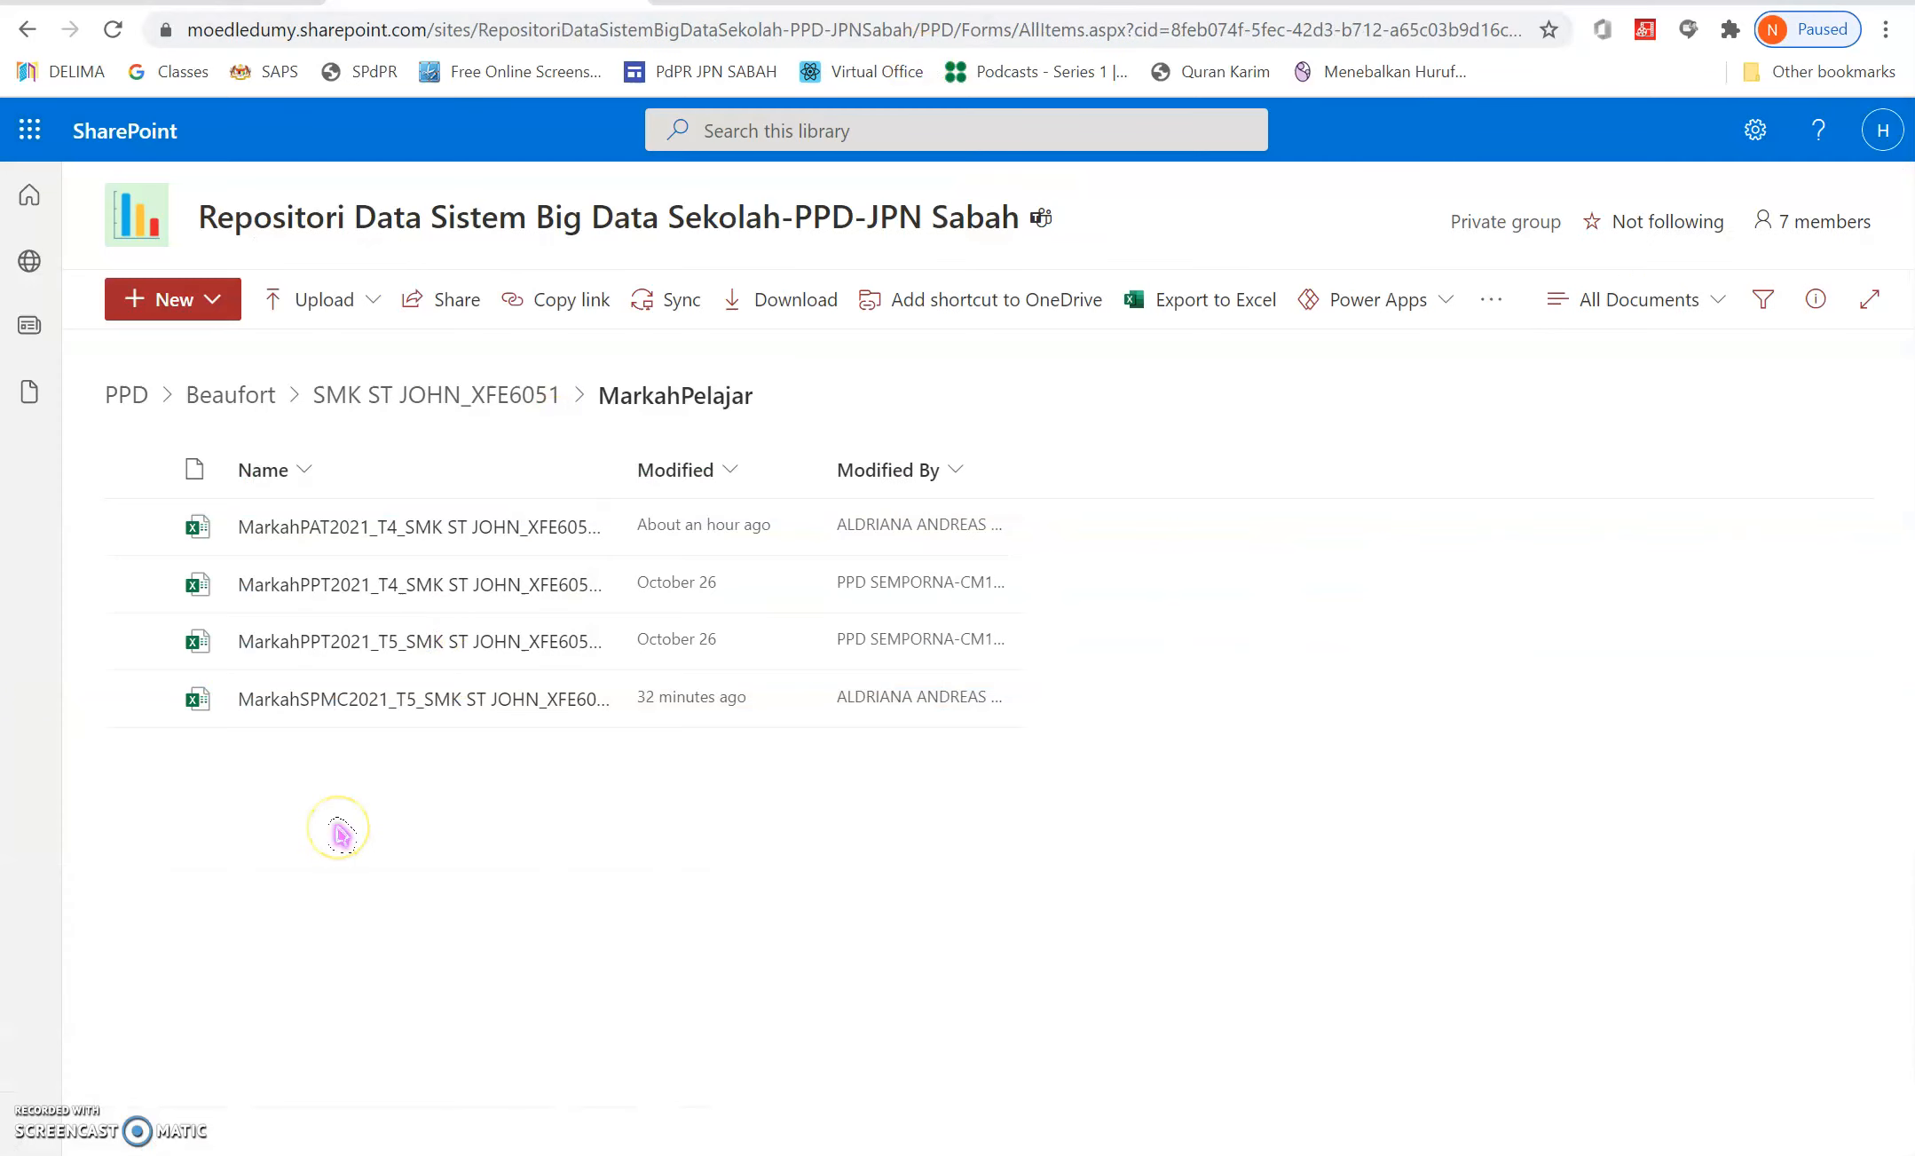
left_click(1267, 684)
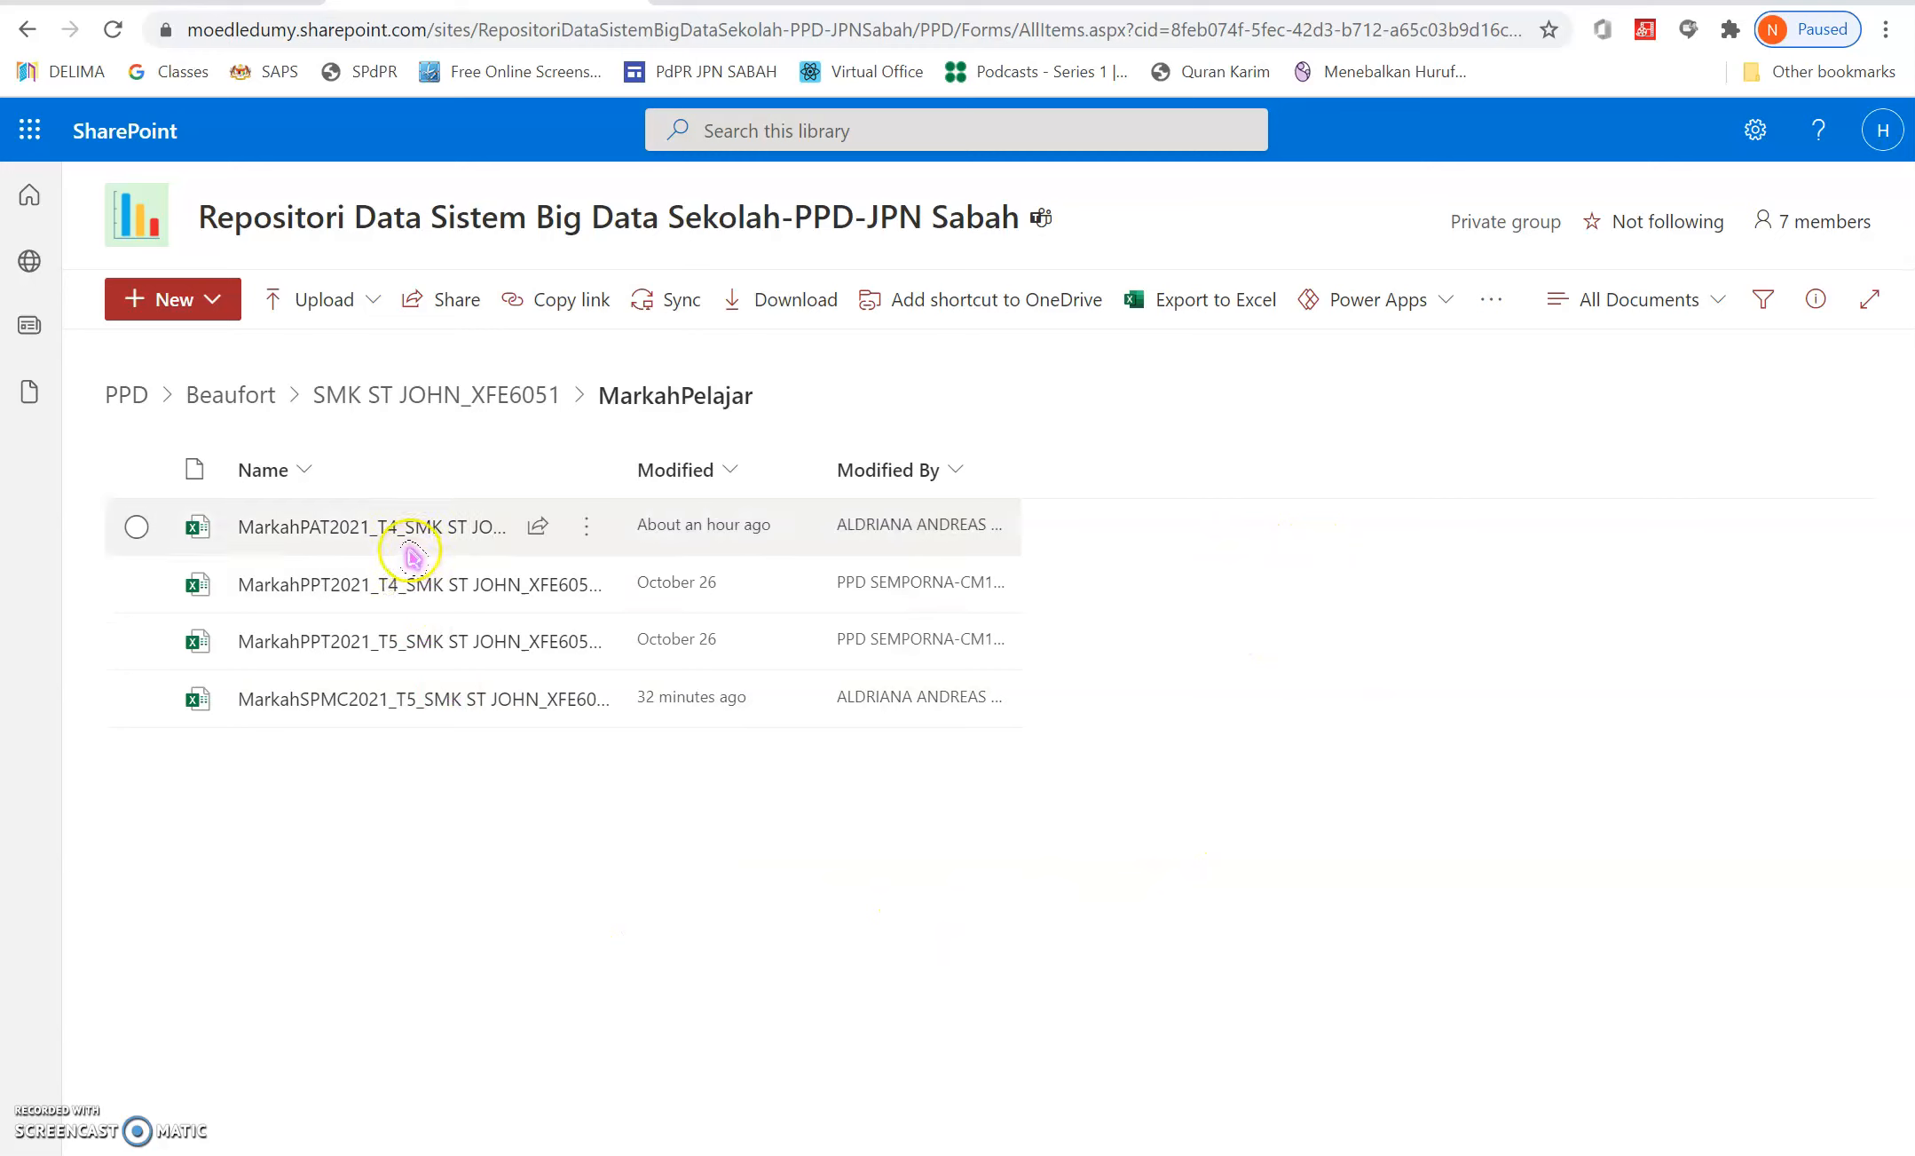
mouse_move(380, 533)
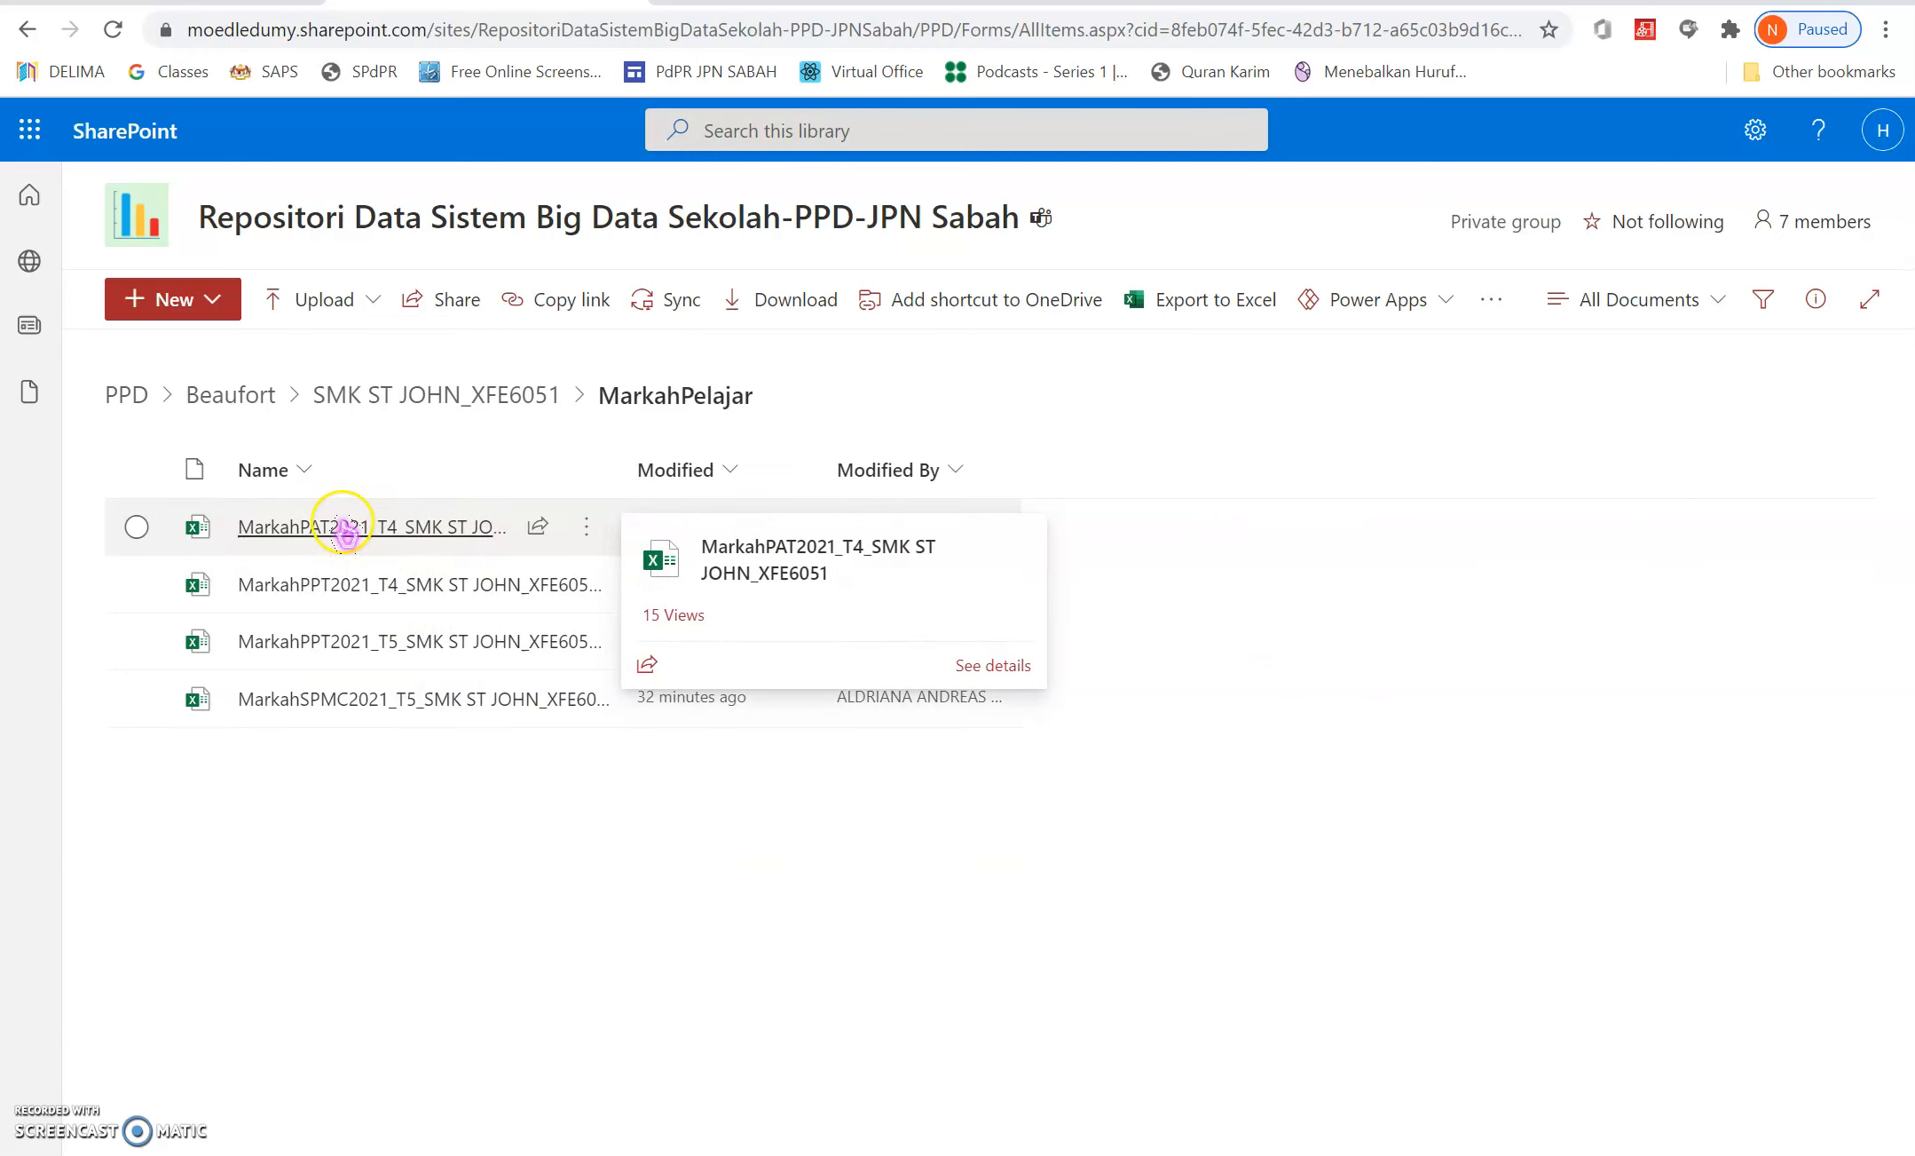
left_click(343, 529)
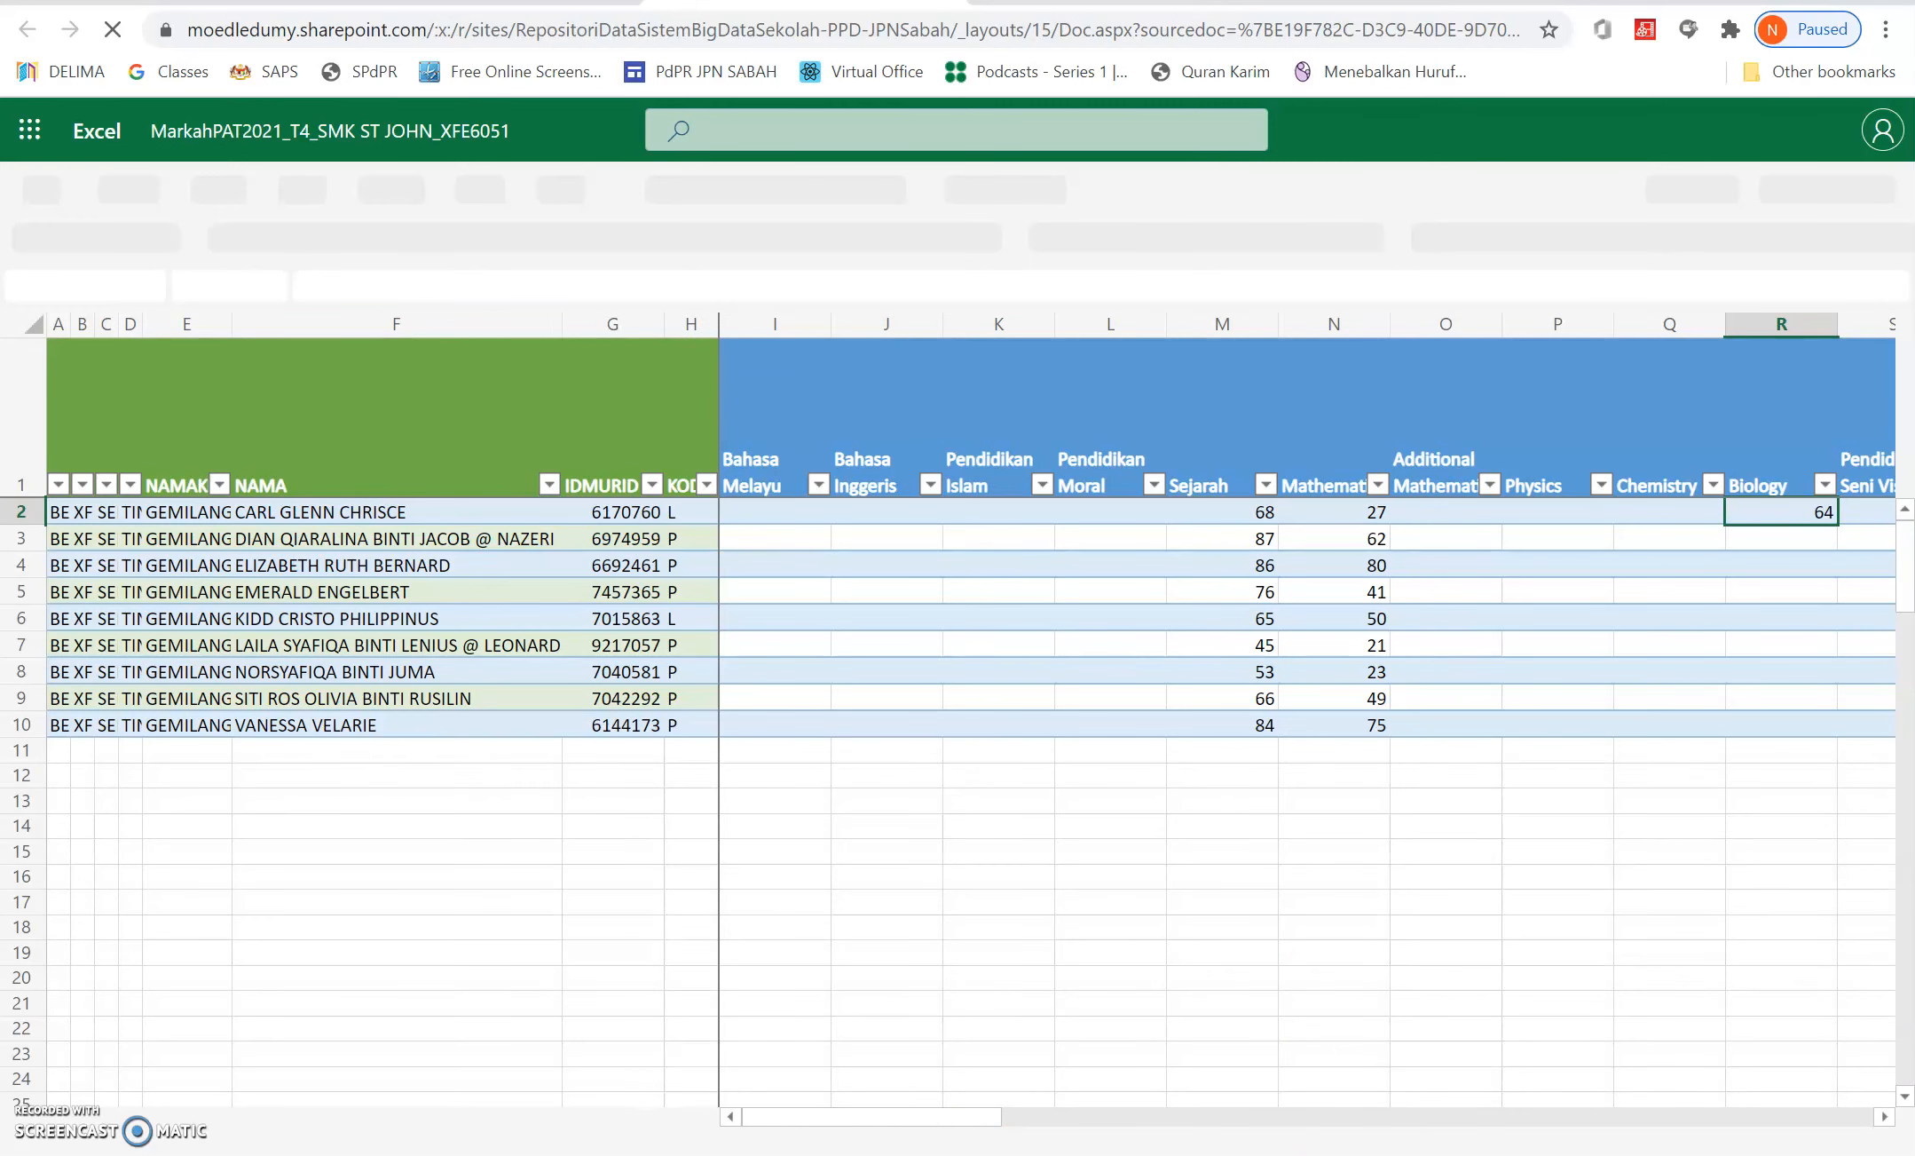
Step: Check the first student's saved Biology mark in cell R2 and its list of allowed marks
left_click_drag(899, 1125, 910, 1124)
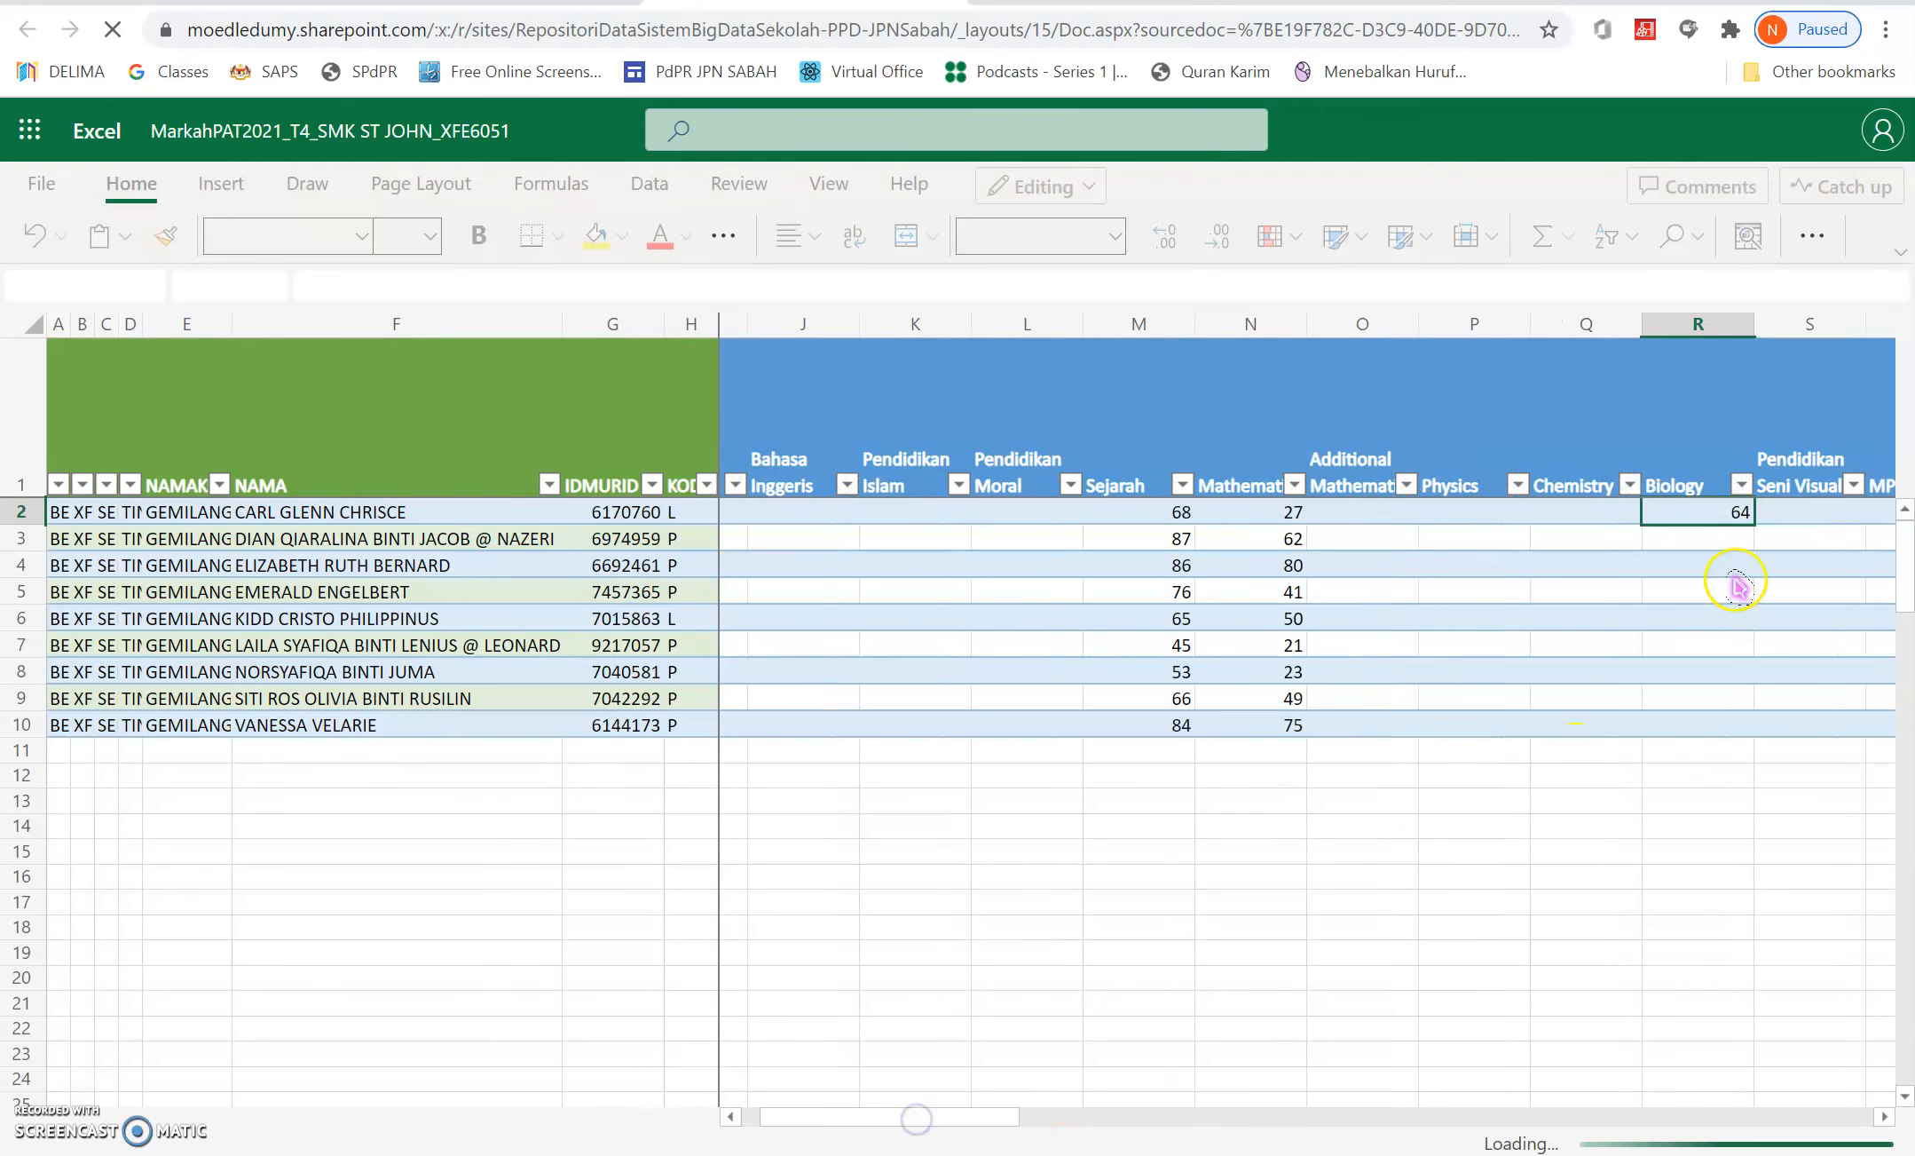
left_click(1742, 517)
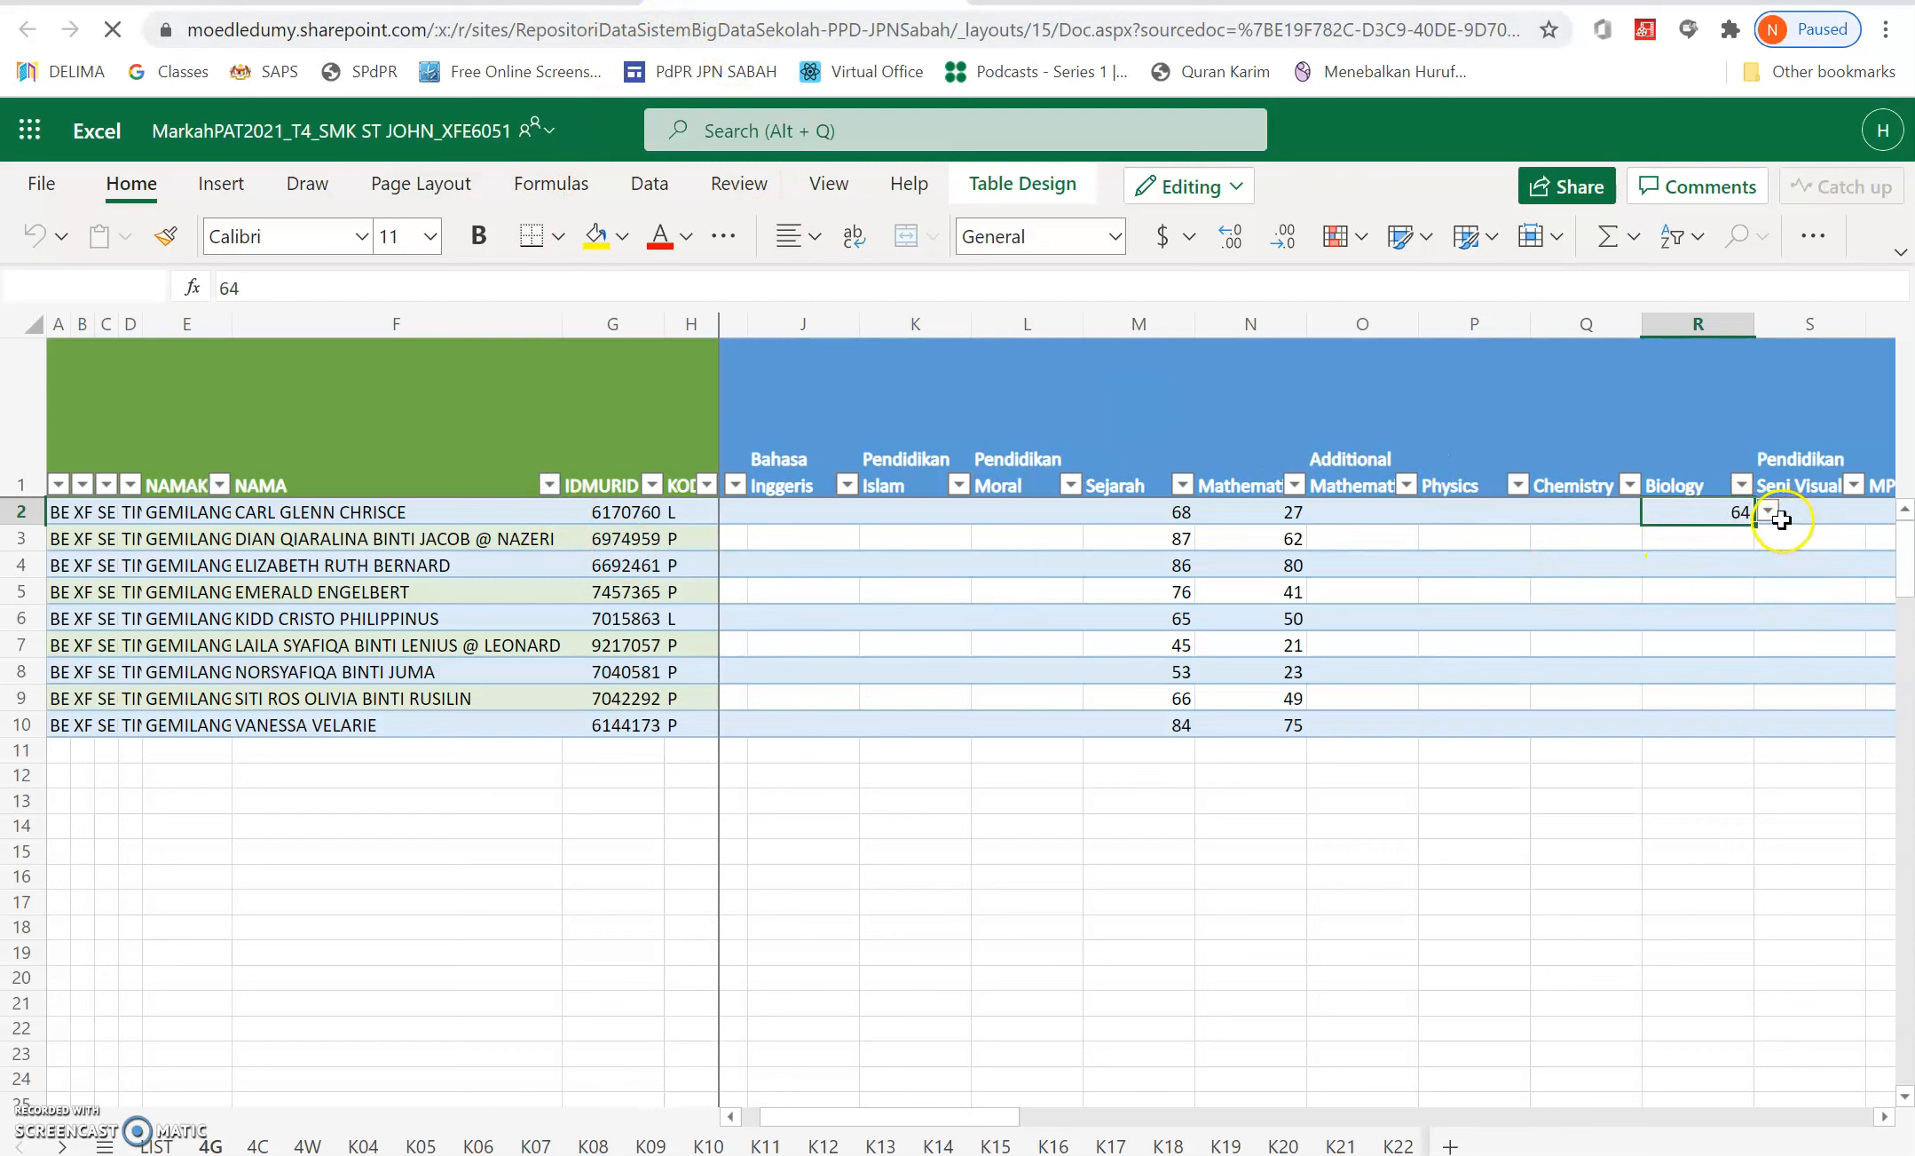
left_click(1769, 515)
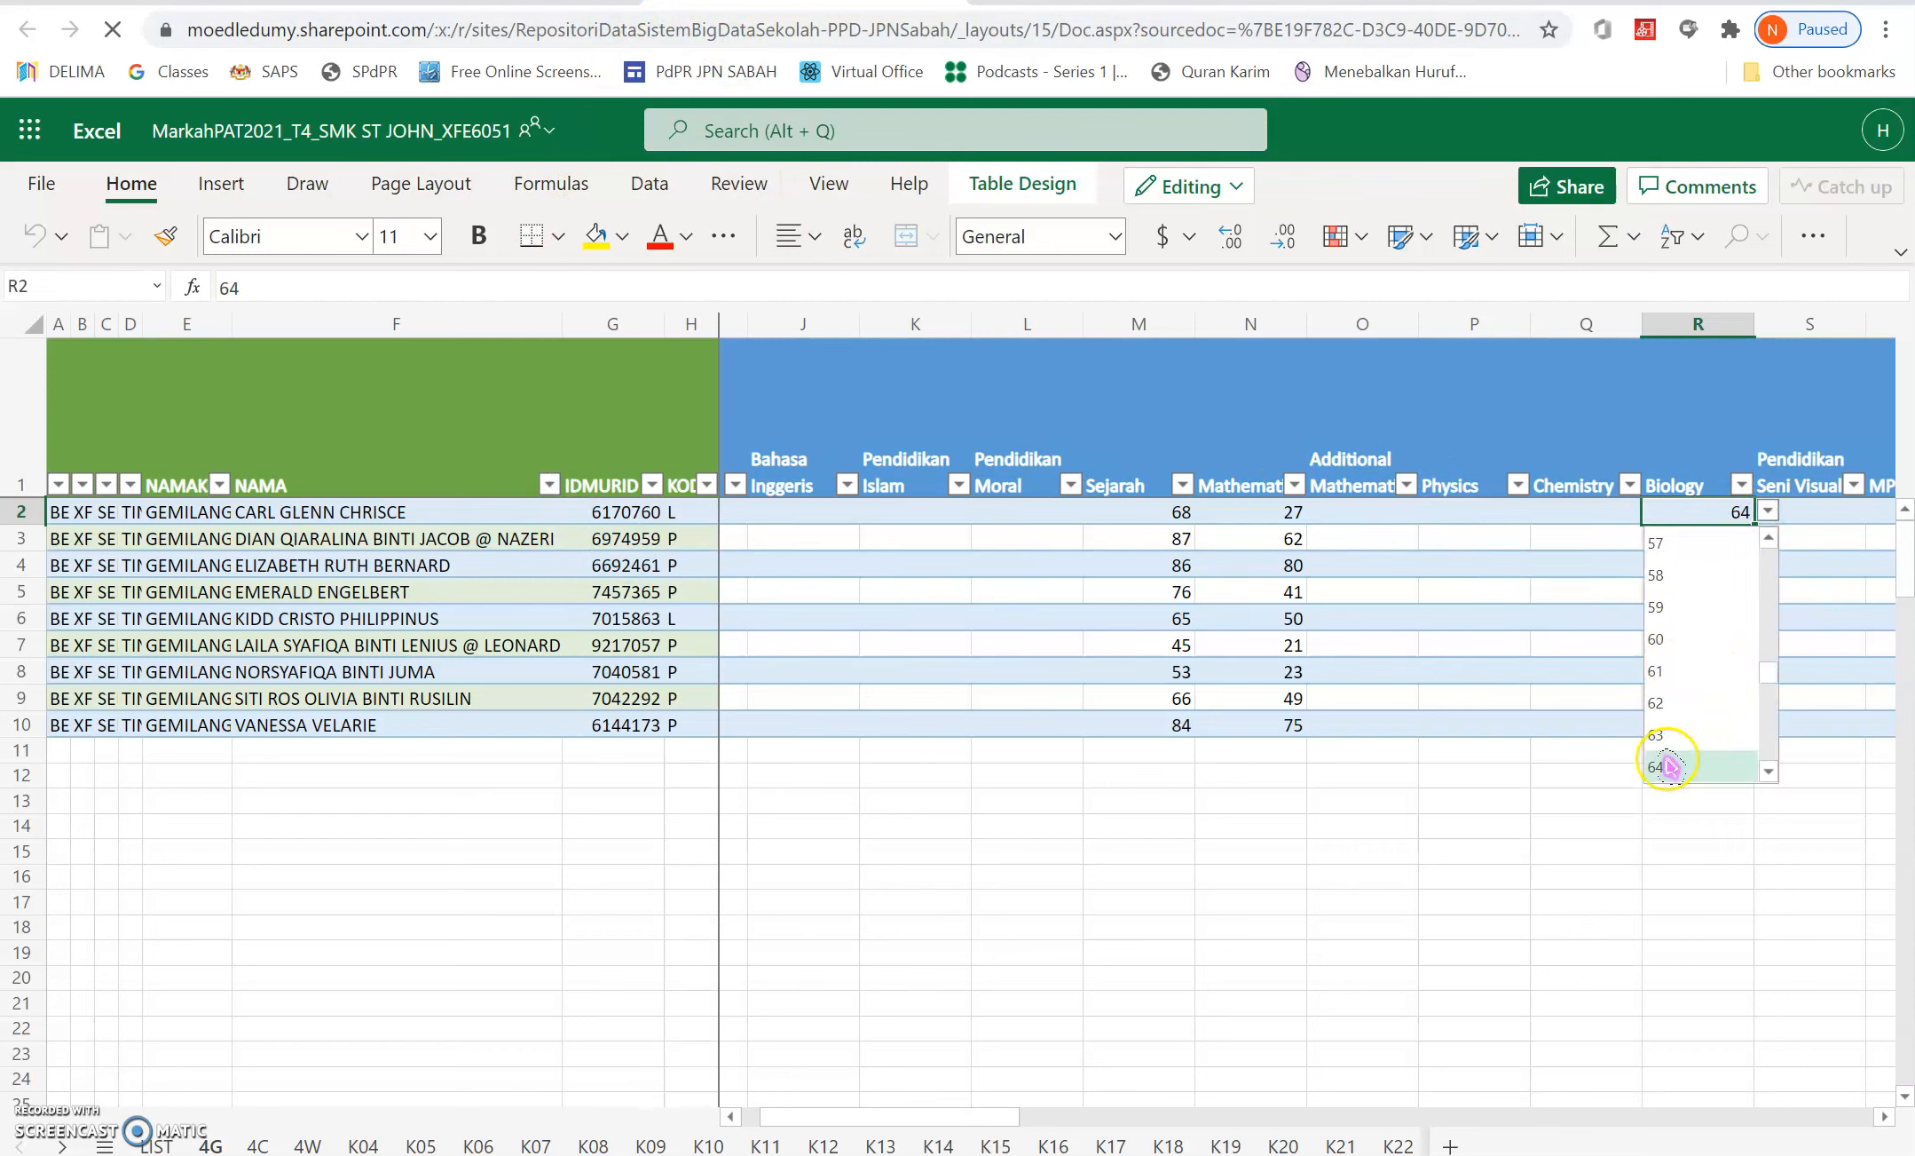
left_click(1498, 934)
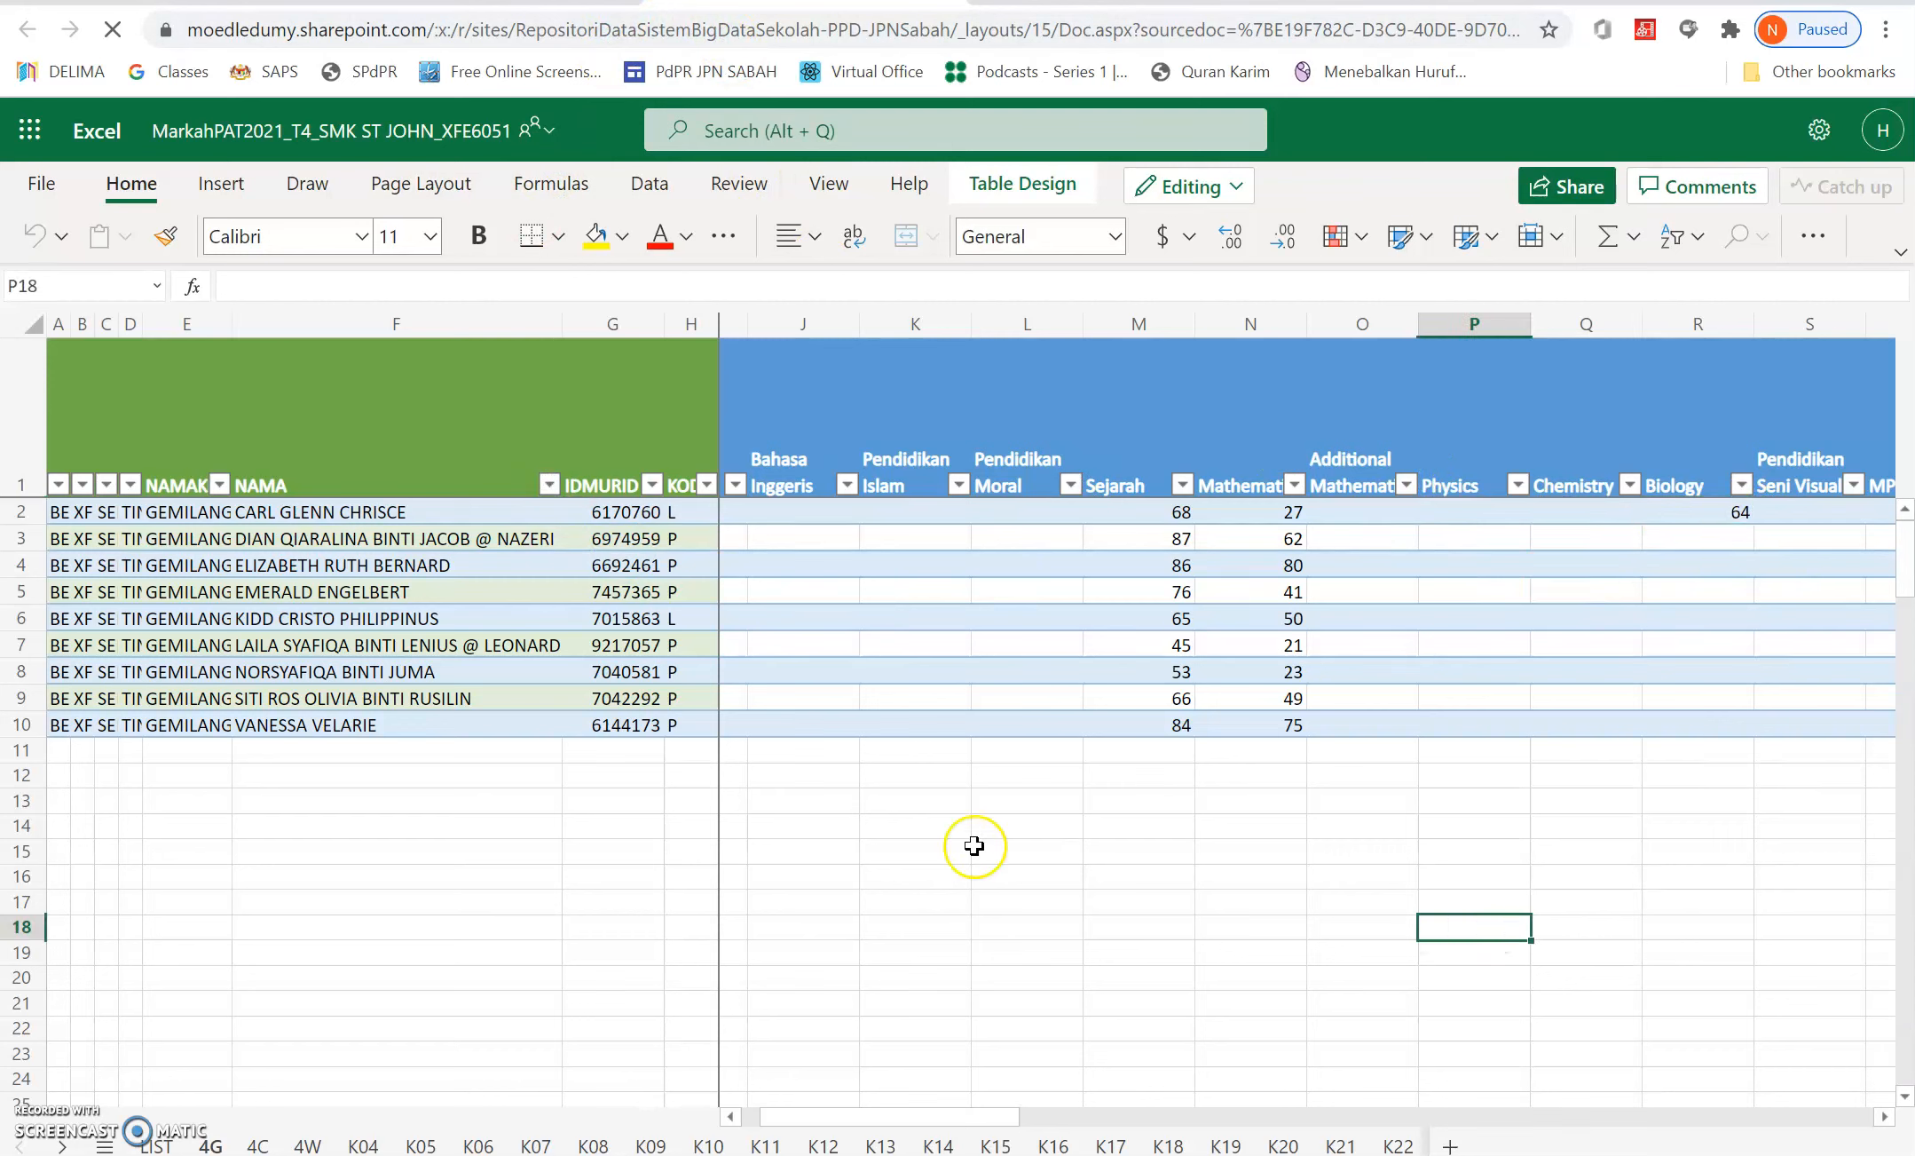